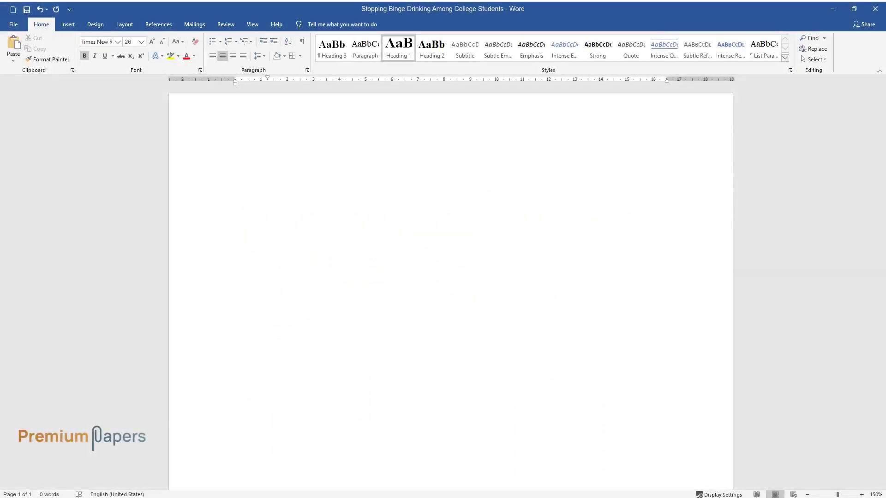
Type the centred title 'Stopping Binge Drinking Among College Students'.
text(Stopping Bin)
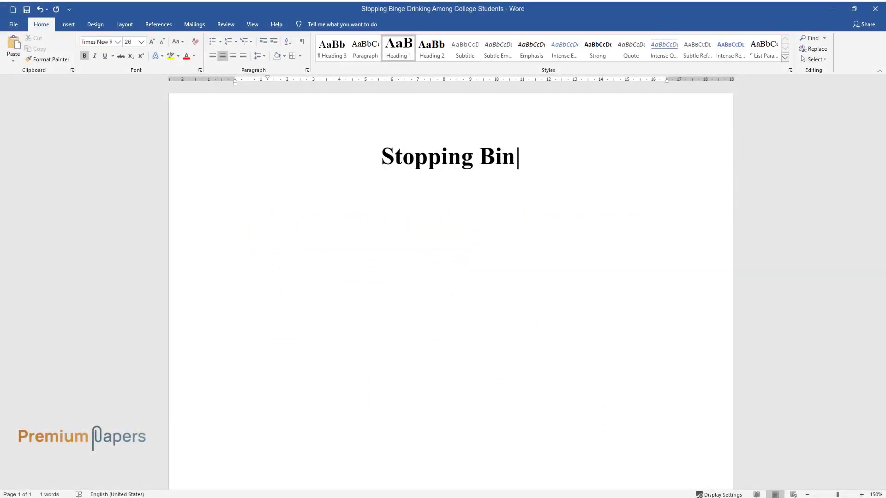
text(ge Drinking Among College Students)
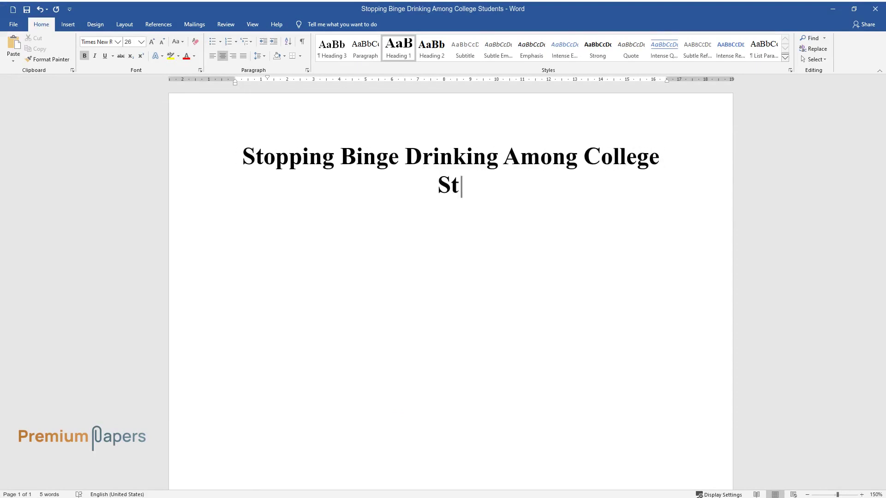
Add the 'Introduction' heading below the title.
key(Return)
text(Introduction)
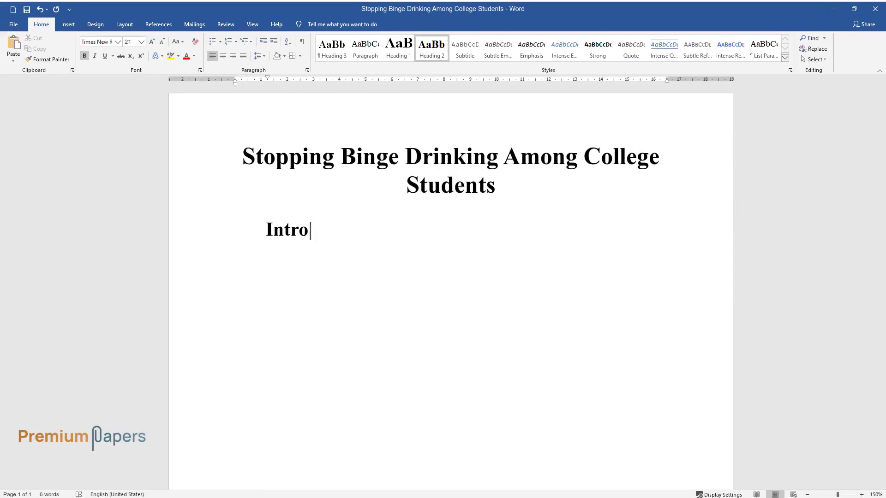
key(Return)
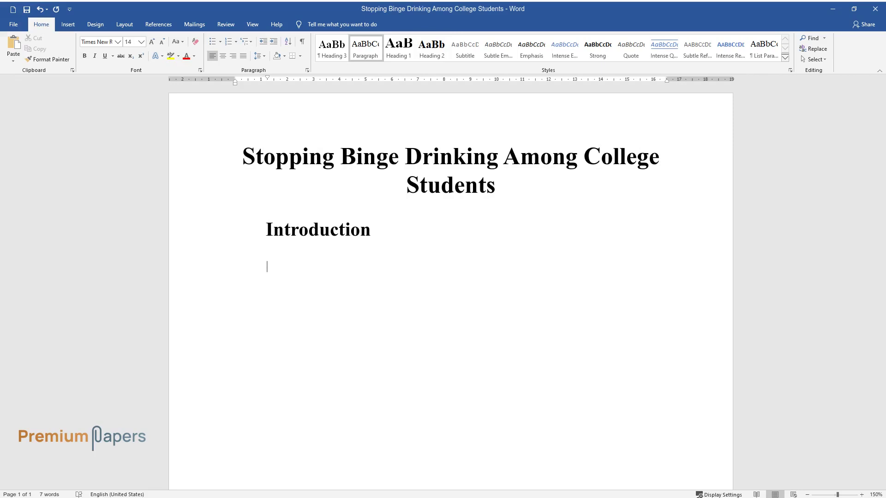
Type the introduction paragraph defining binge drinking, then start a Heading 2 line.
text(Binge drinking can be defined as)
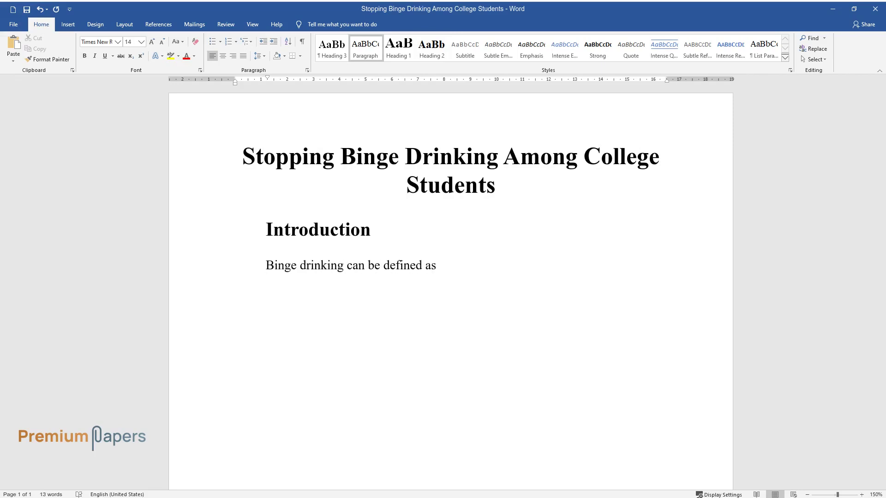
text( the consumption of alcohol with th)
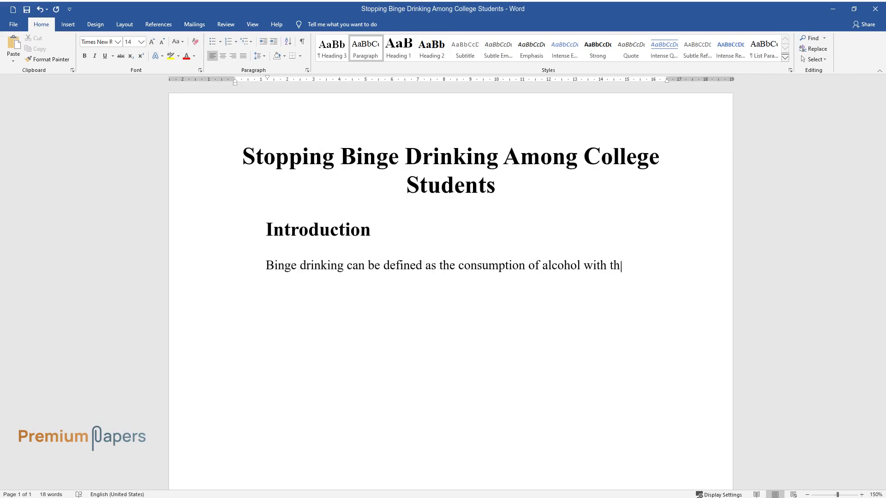
text(e basic objective of becoming drunk)
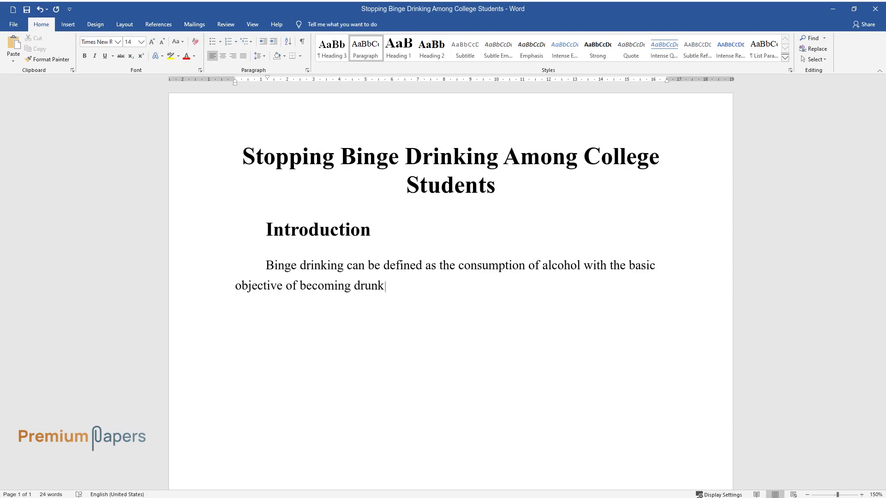
text( or intoxicated. This consumption)
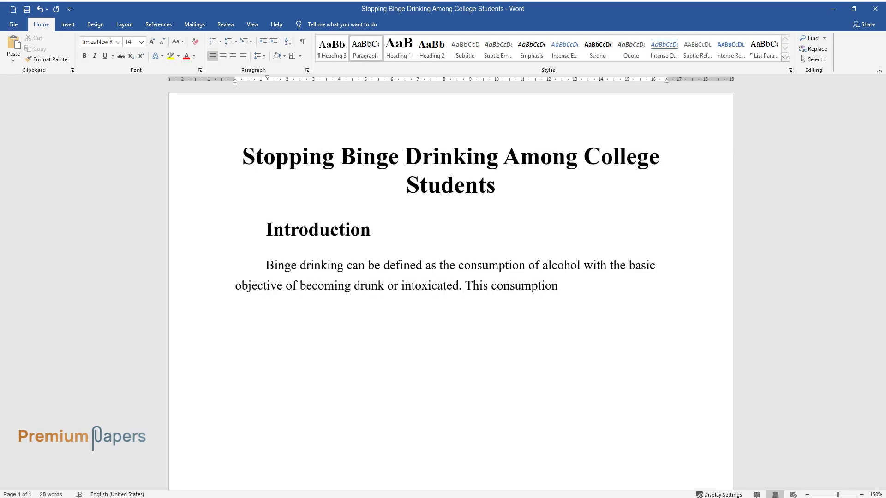
text( is carried out within a very short )
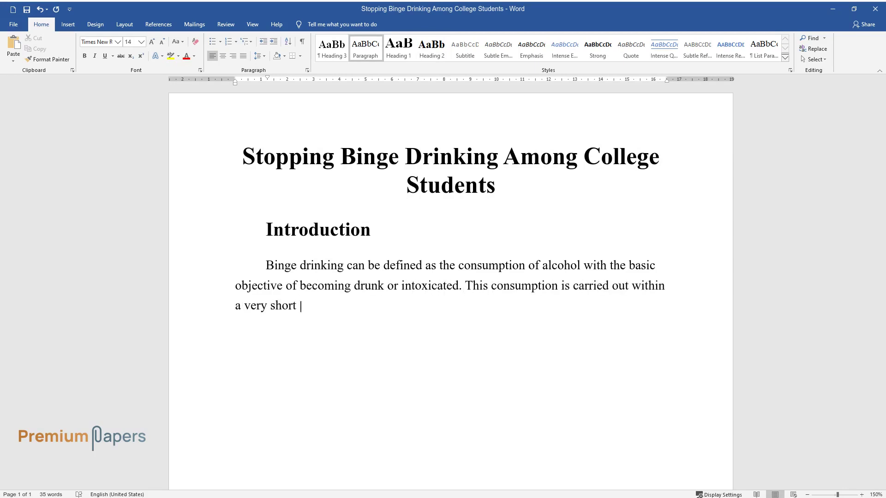
text(period. Binge drinking is carried out in groups consisting of such pe)
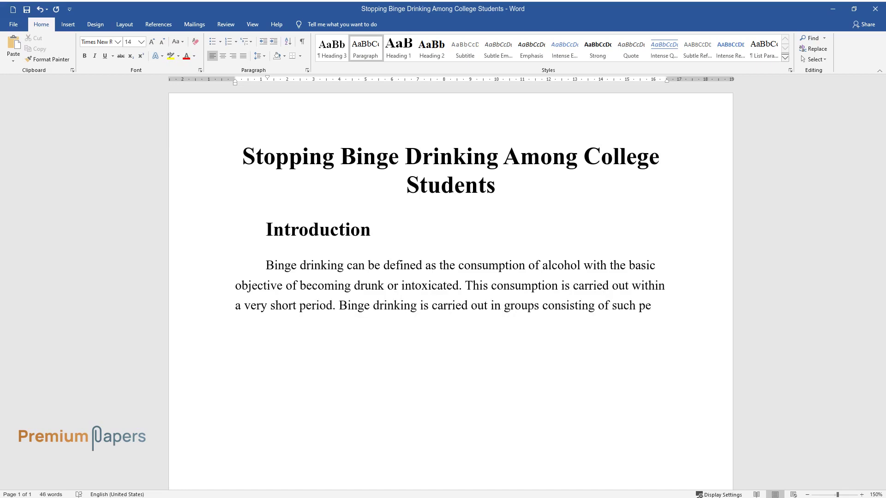
text(ople as students. There is an assoc)
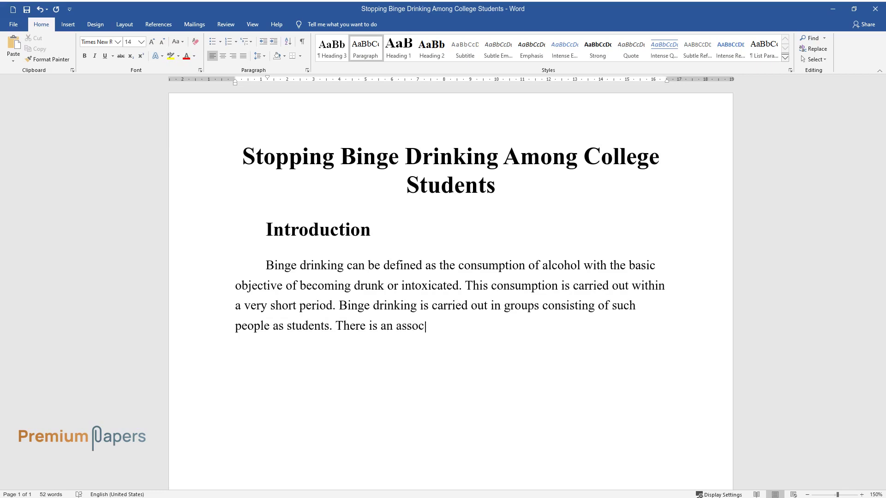
text(iation with this form of drinking )
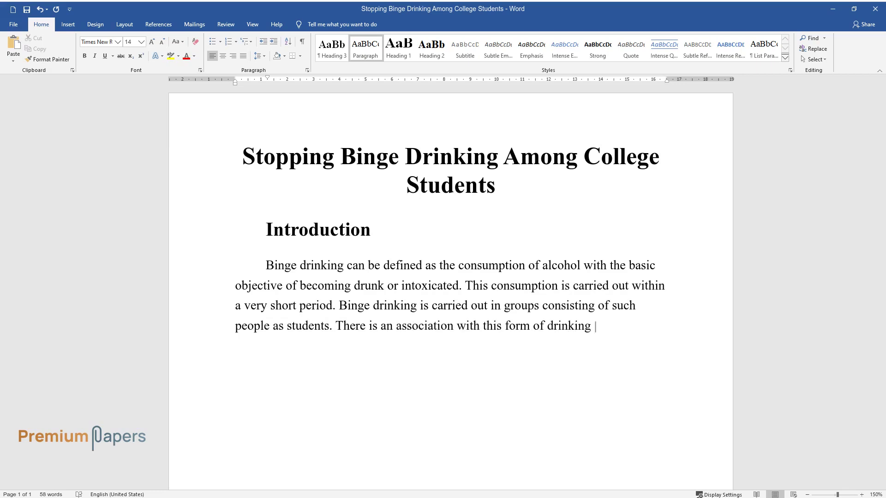
text(with economic costs, social harms,)
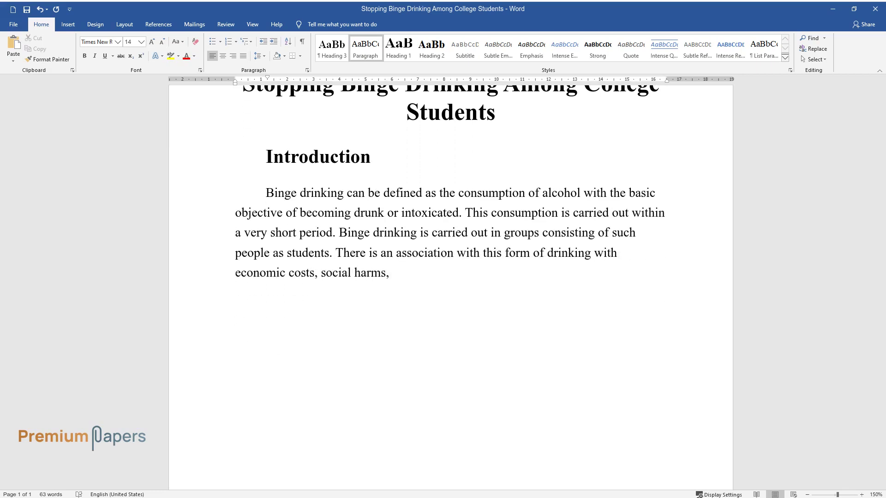
text( and increased health problems. Thi)
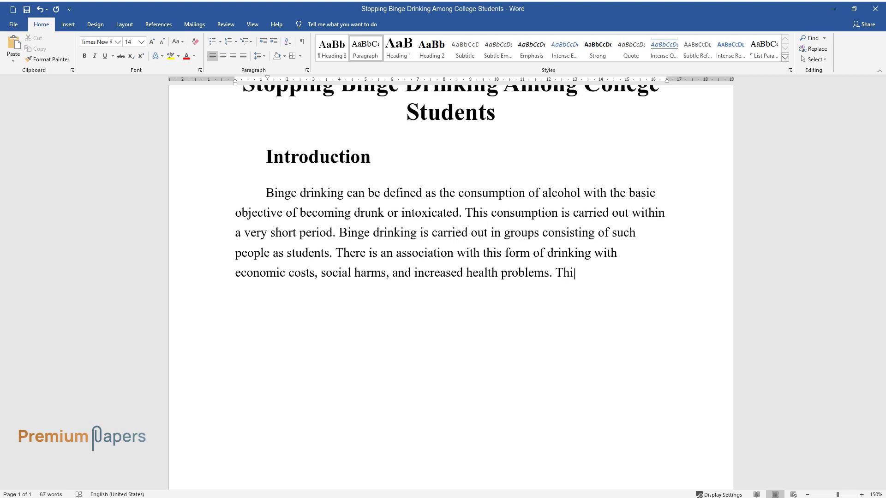
text(s paper is going to consider soluti)
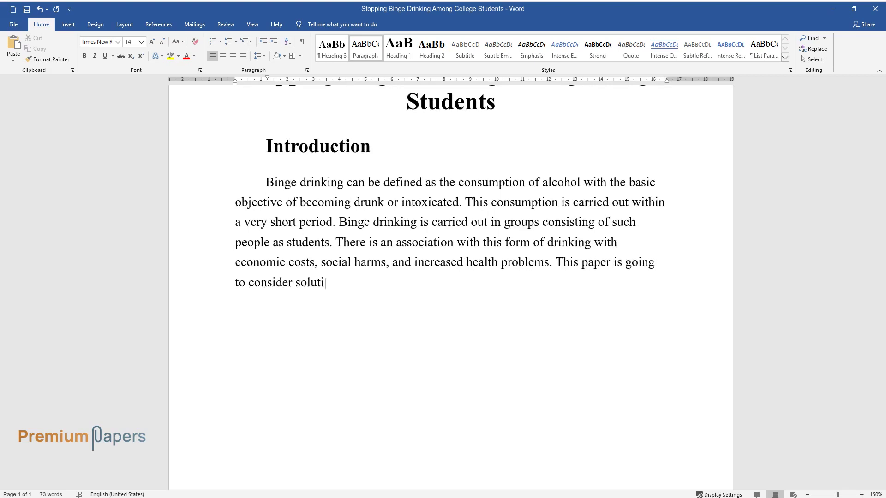
text(ons to the problem of binge drinki)
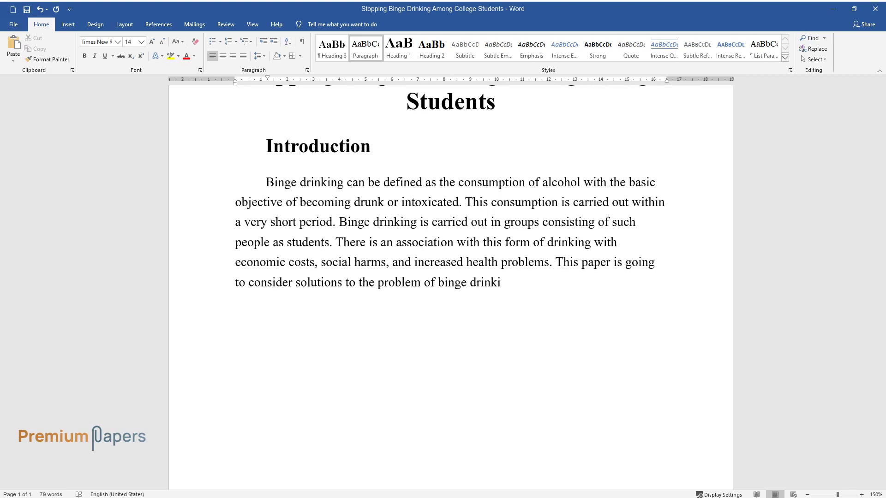
text(ng by college students presented by Froma H)
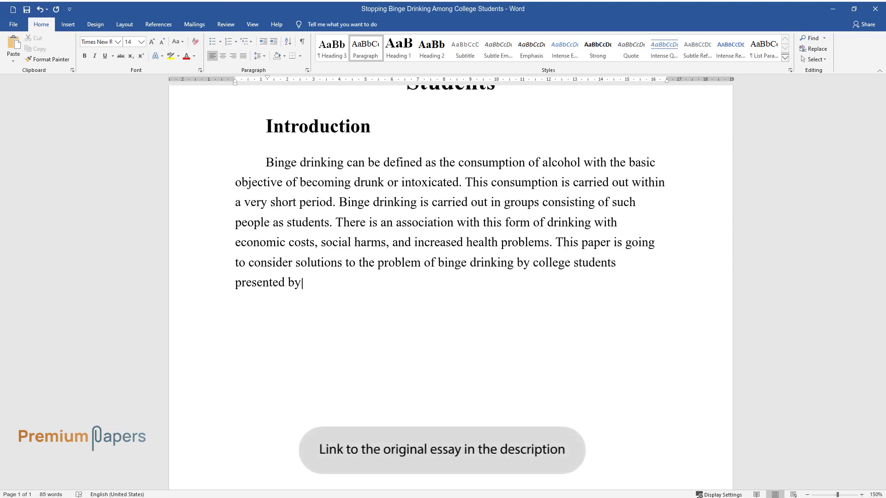
text(arrop and Henry Wechsler. )
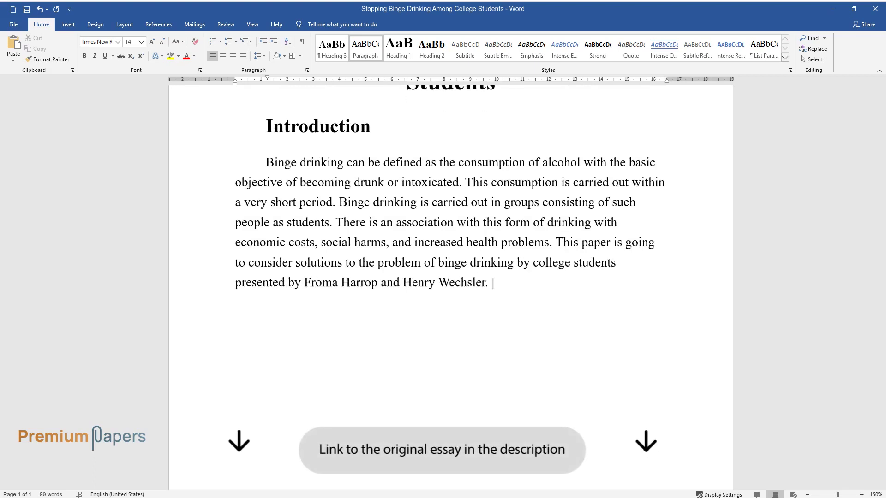
text(These solutions are going to be compared, a)
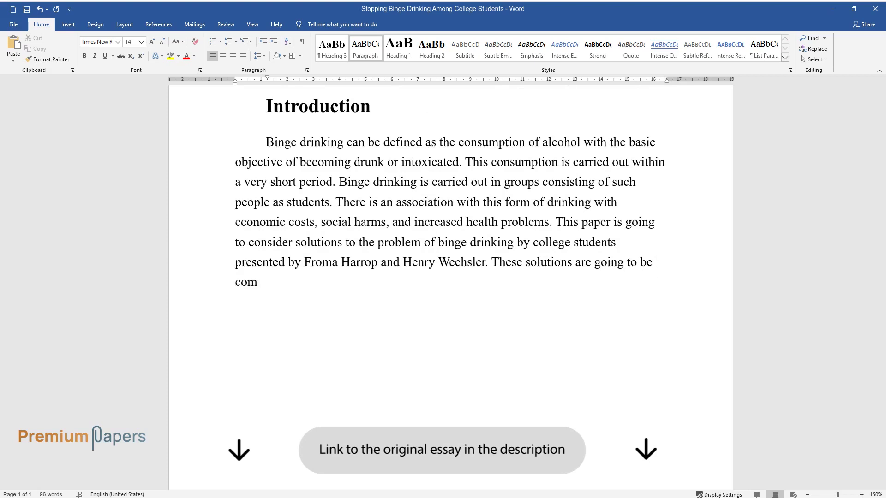
text( common ground established)
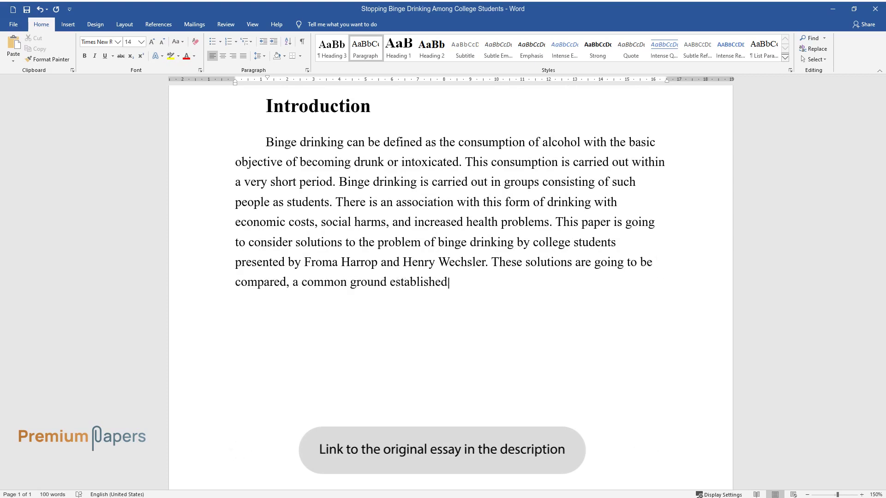
text(, and finally, there will be takin)
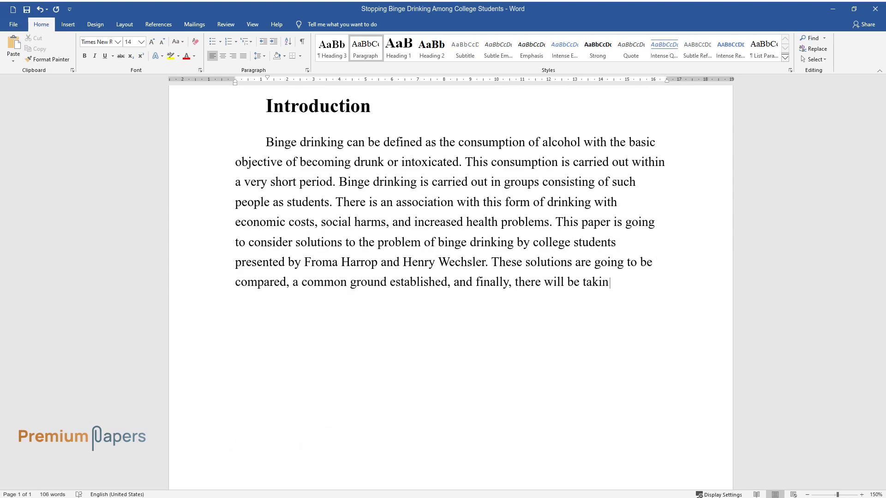
text(g a personal stand on the issue of)
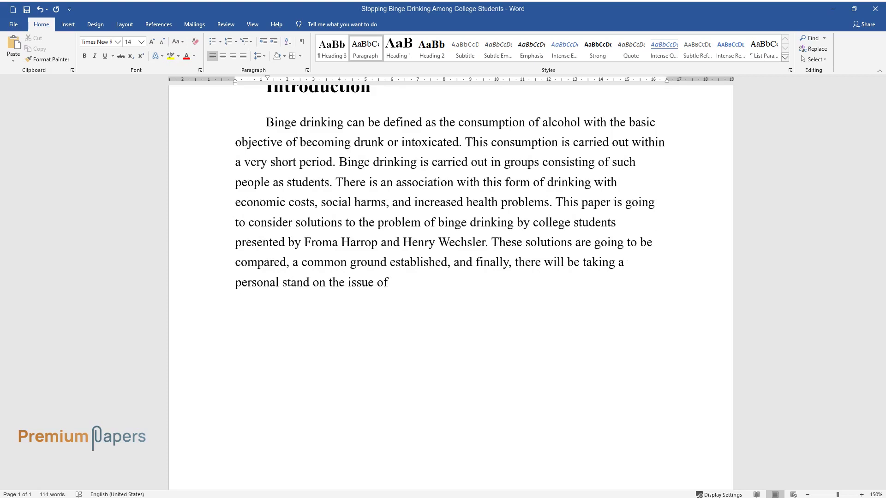
text( binge drinking by college students.)
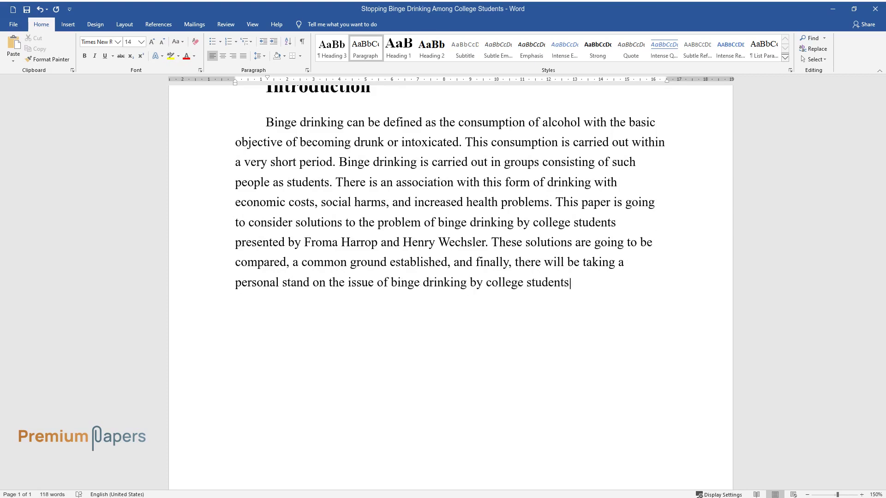
key(Return)
key(ctrl+alt+2)
Add the heading 'Harrop's Solutions and Reasons' and type its paragraph starting 'According to Froma Harrop'.
text(Harrop's Solutions and Rea)
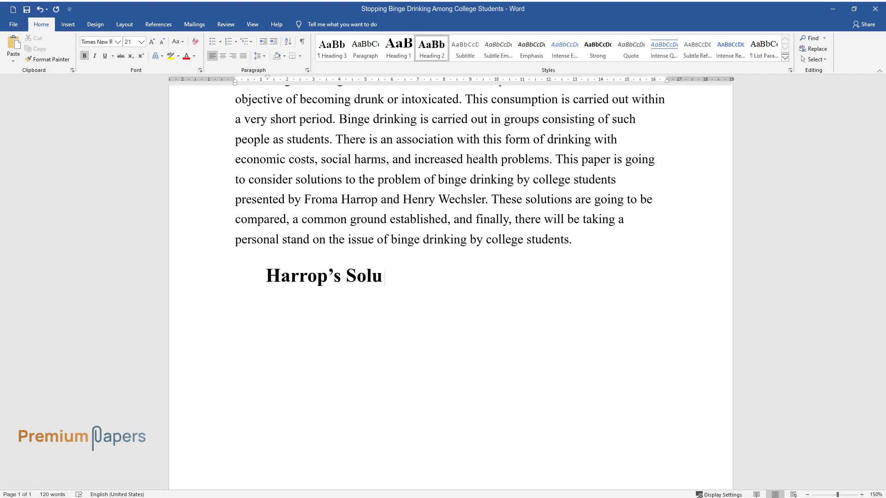
text(sons)
key(Return)
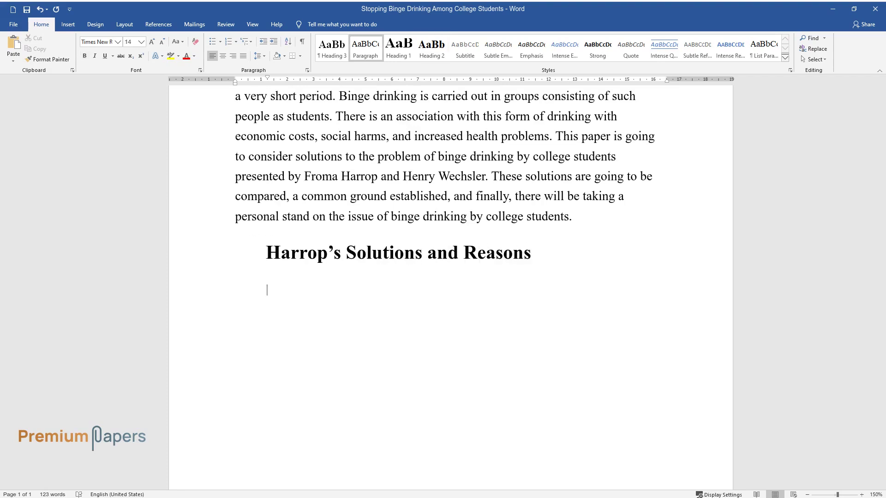
text(According to Froma)
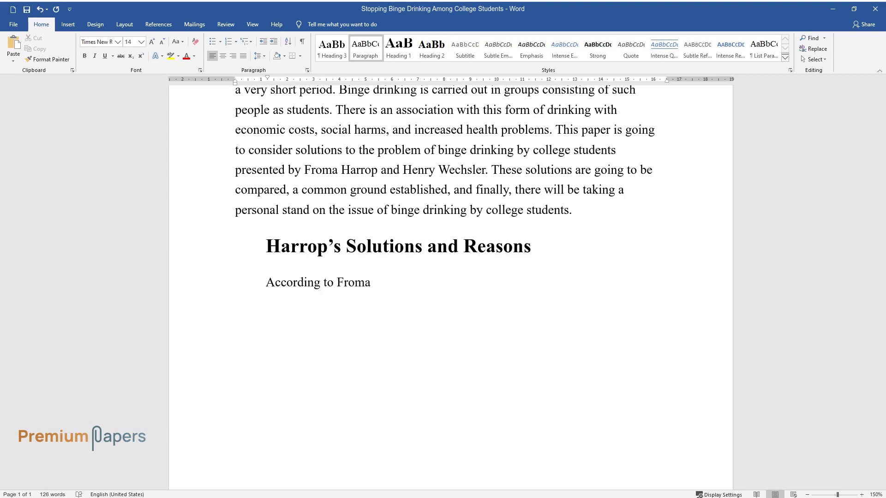
text( Harrop, college students are adults,)
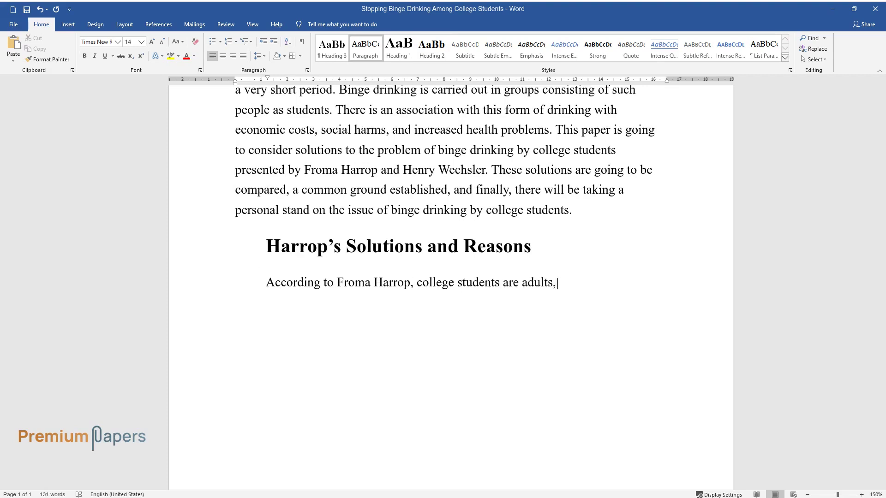
text( and they have to engage in drinking )
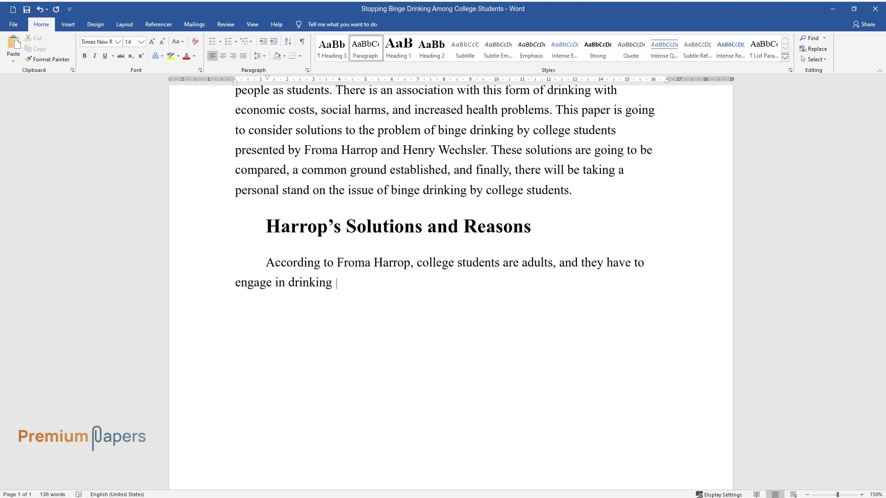
text(responsibly and if they do not drink)
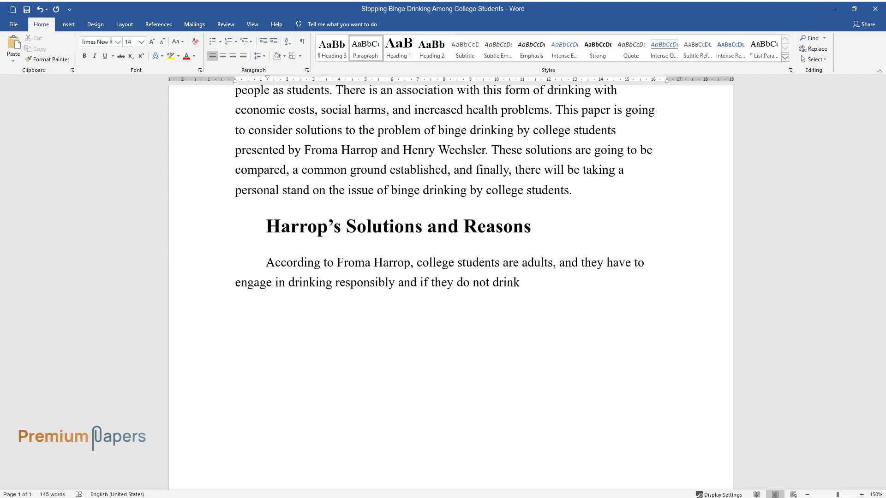
text( responsibly, they have to face the )
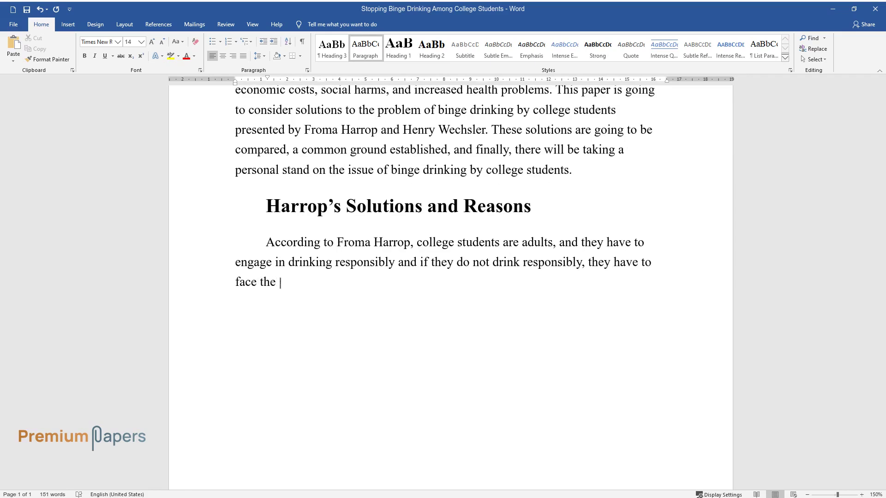
text(consequences just like any other adul)
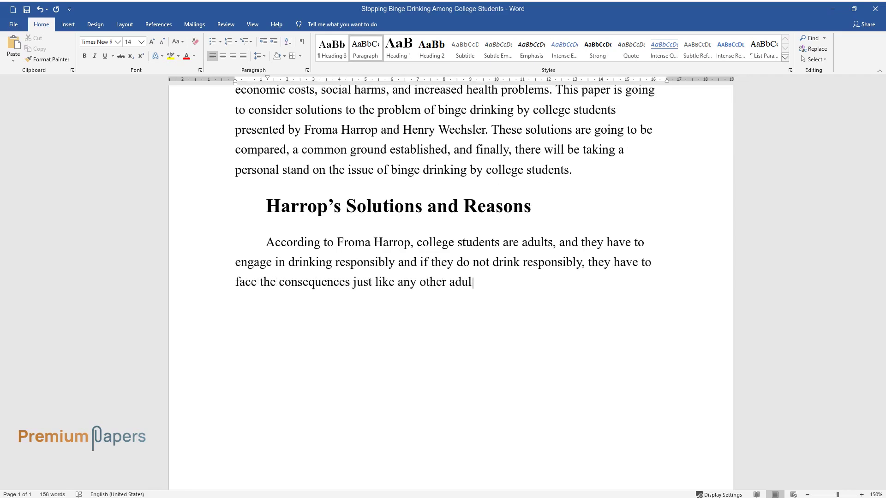
text(t. He points out that most Americans)
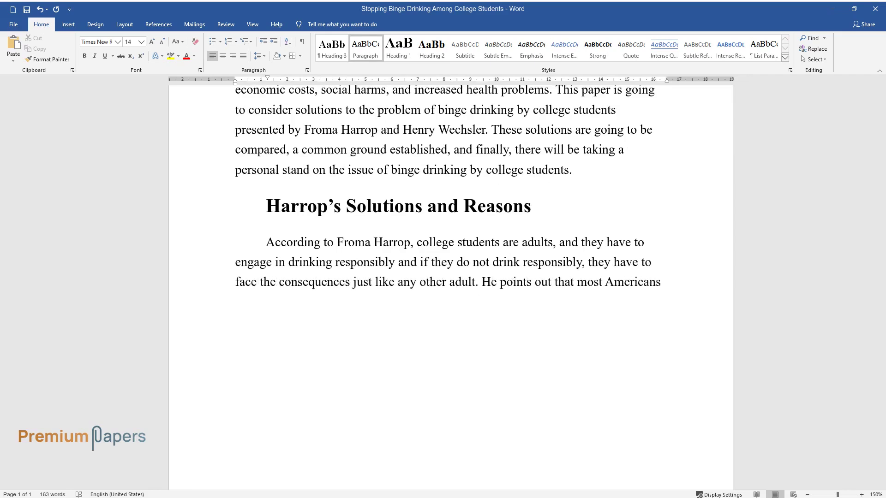
text( can engage in drinking without any p)
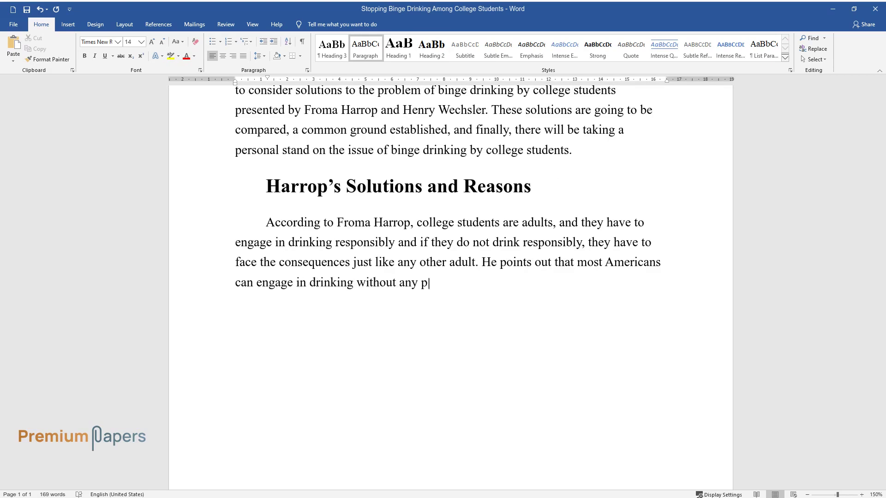
text(roblems. His stand is that; even if )
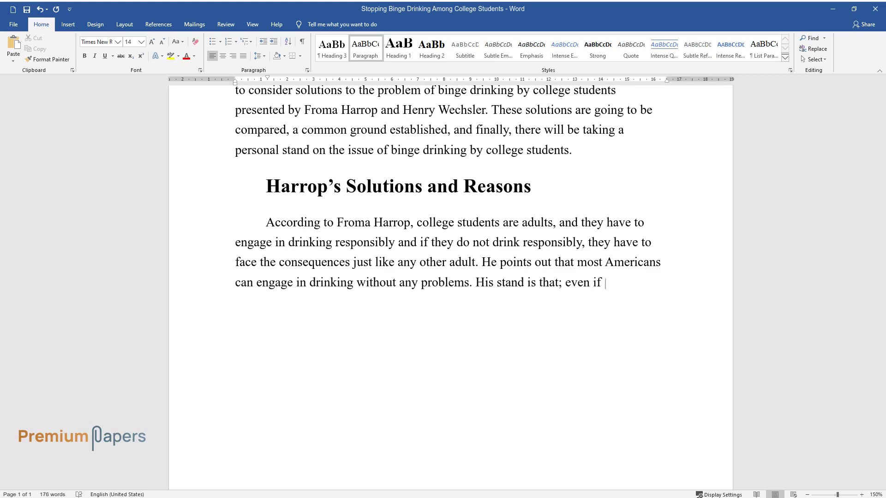
text(there are claims that there)
text( have bee)
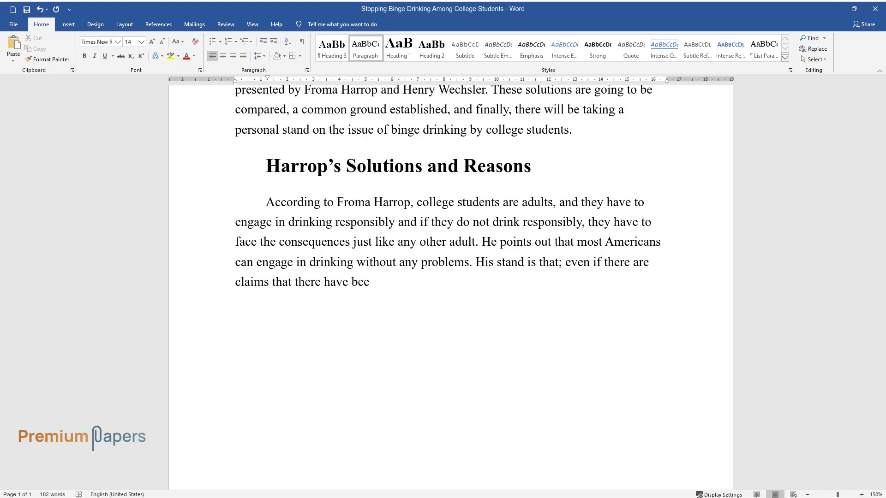
text(n cases where students have died from)
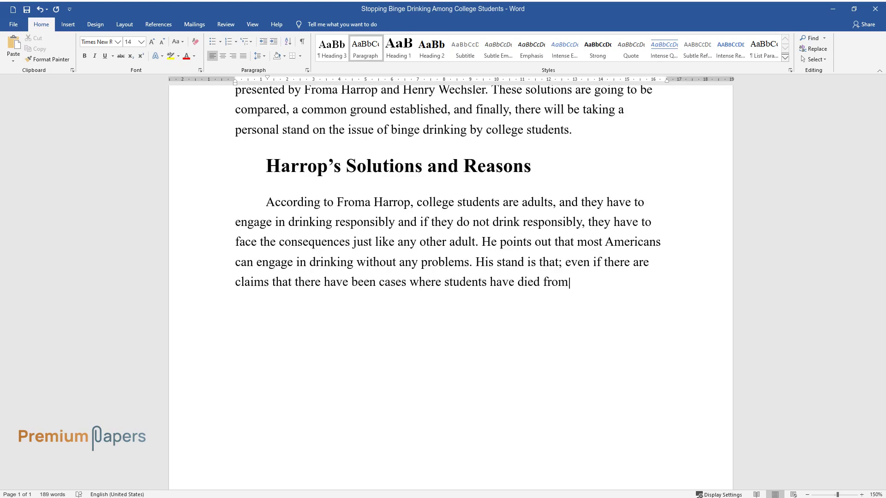
text( binge drinking; many other deaths have occur)
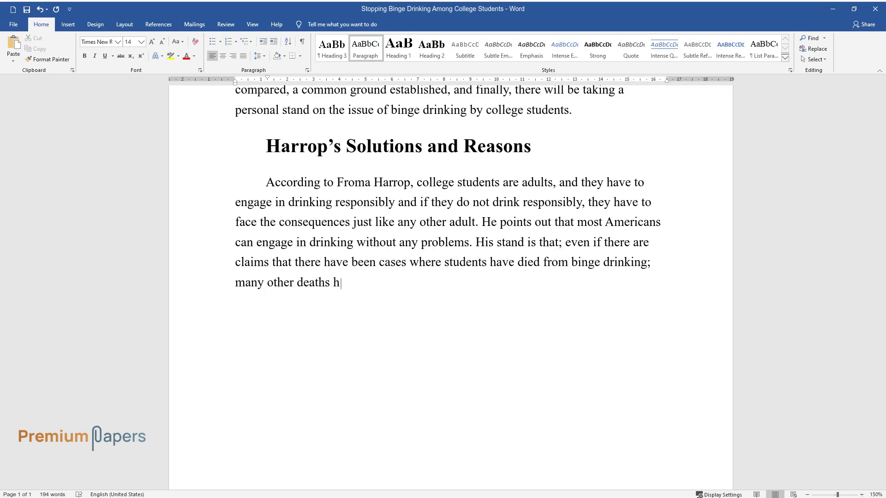
text(red from car accidents and)
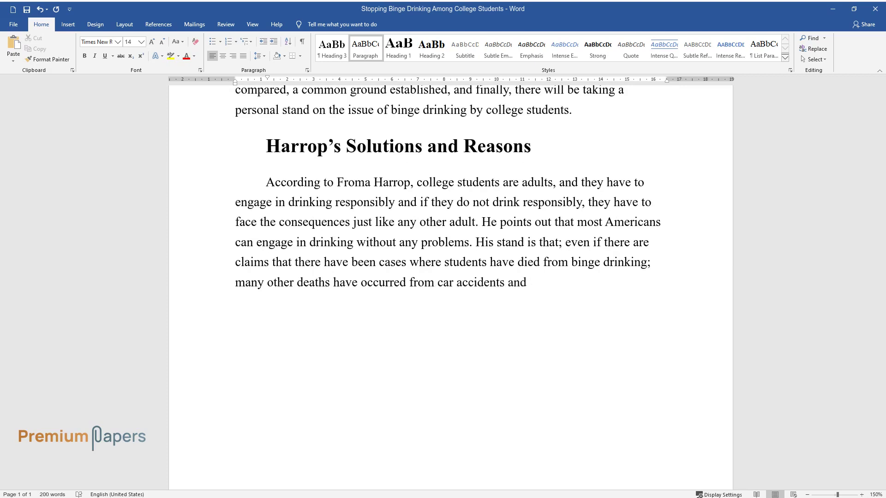
text( injuries that are related to sports. )
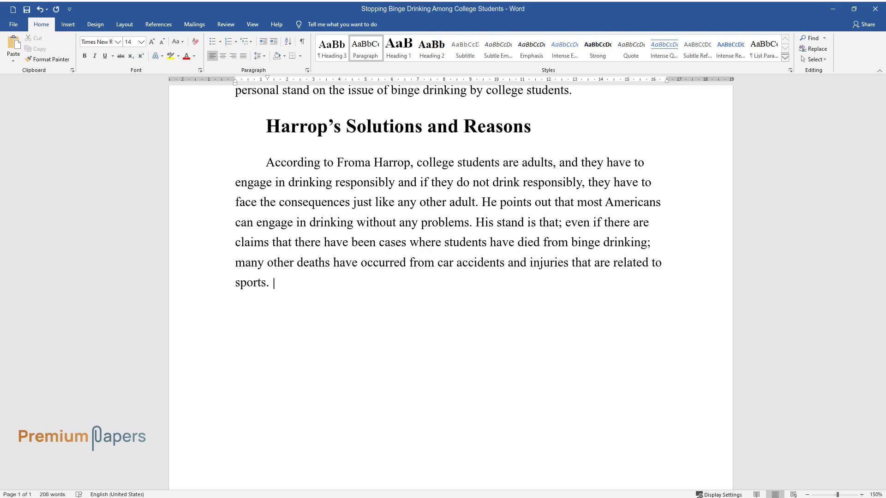
text(More so, there has been no taking of)
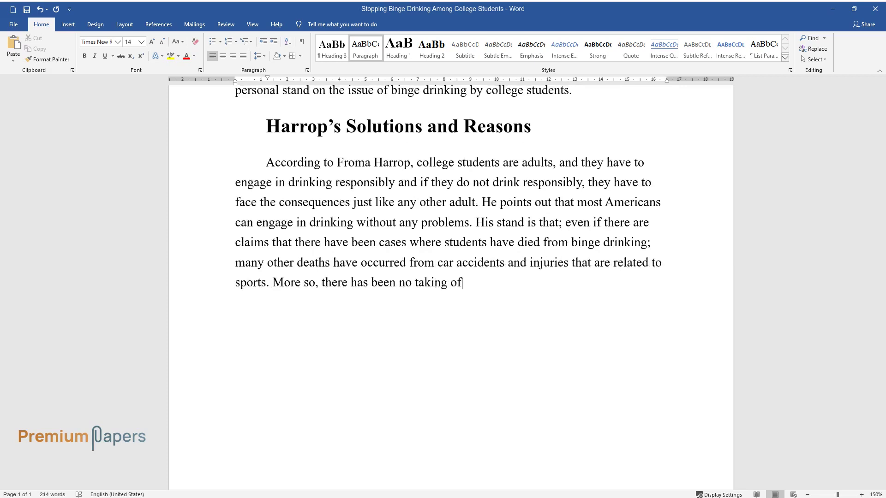
text( notice of the statistics of people)
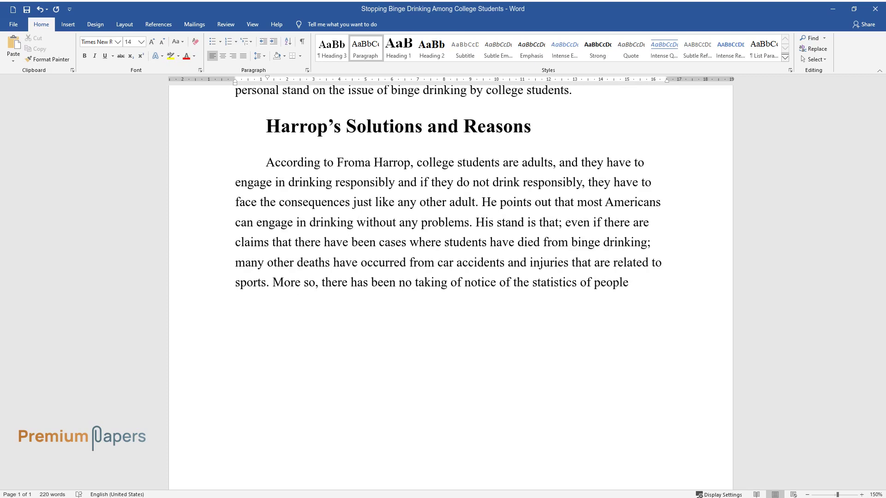
text( who are not students who have died fr)
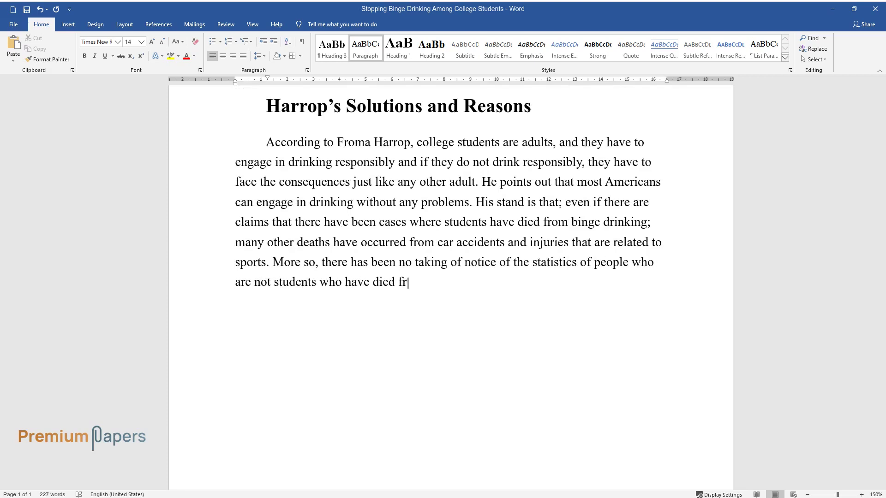
text(om alcohol poisoning and yet these people are still at the same age as th)
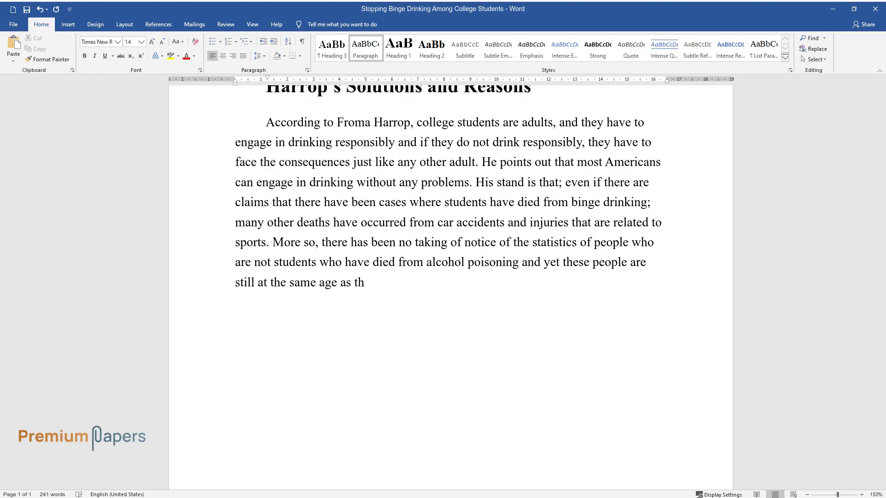
text(e college students. He stresses the )
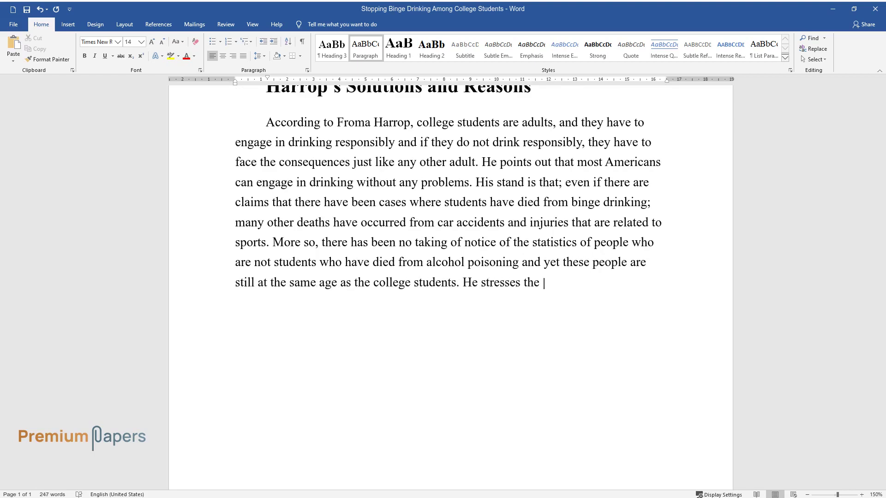
text(fact that the American people regard)
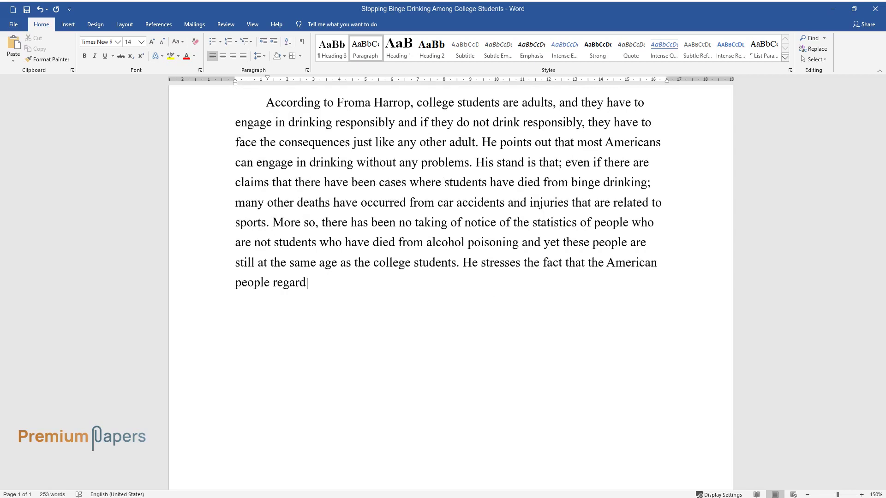
text( an employed person who is 19 years o)
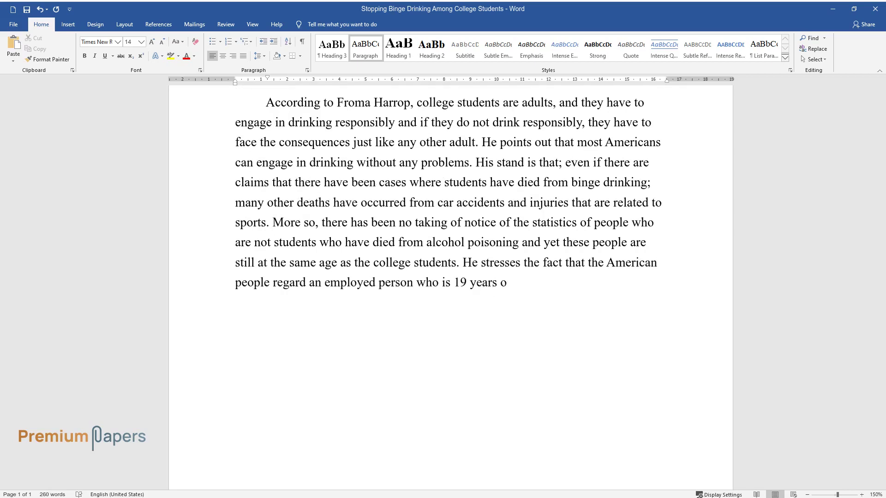
text(ld as an adult but regards a college)
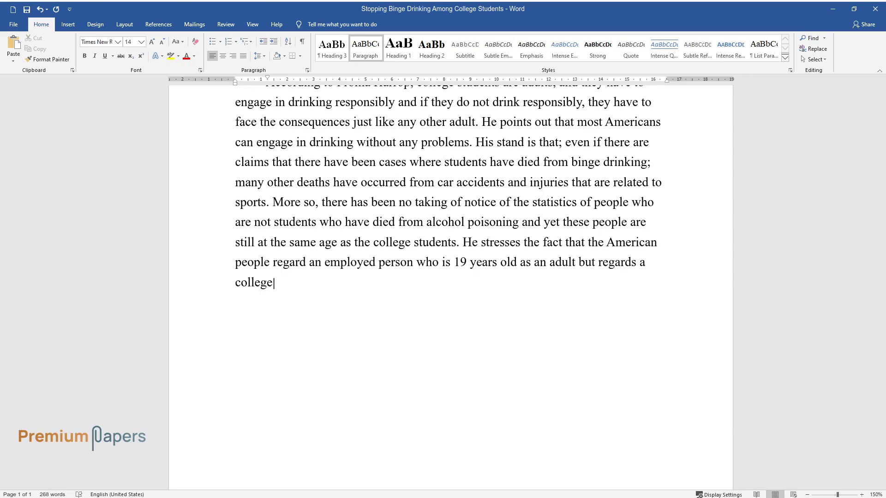
text( student of the same age as a child.)
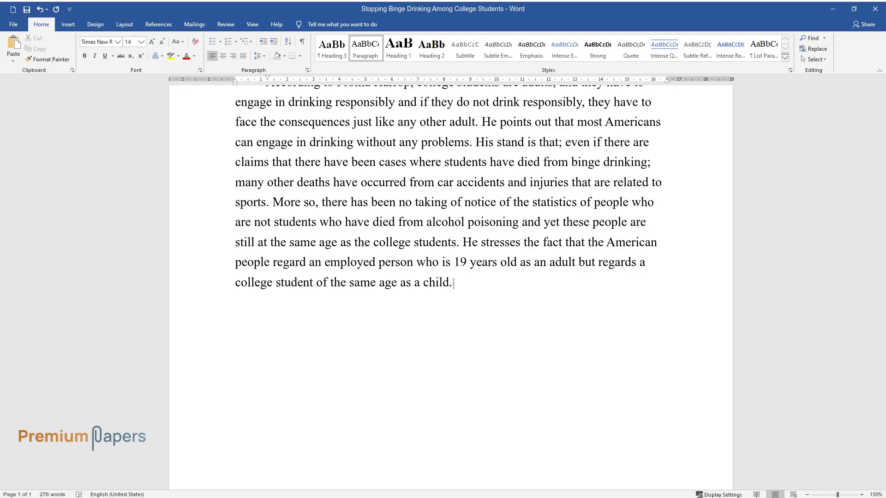
text( However, the responsibility of the c)
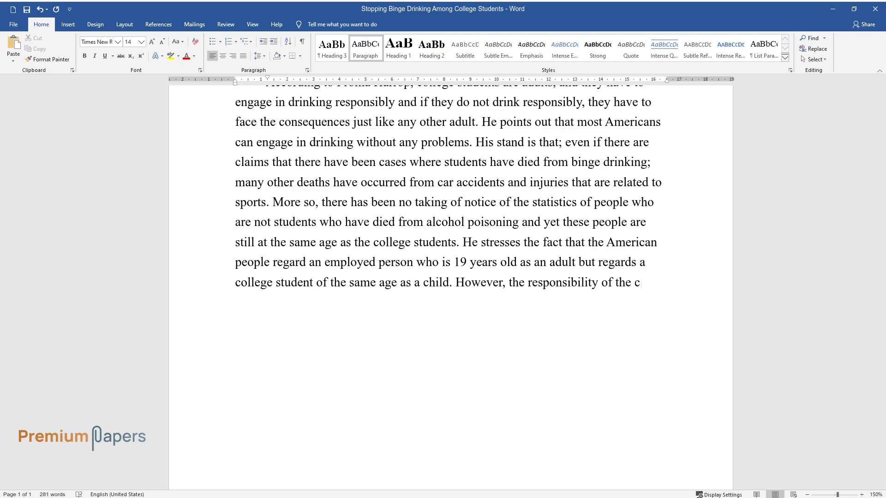
text(ollege administration is to ensure t)
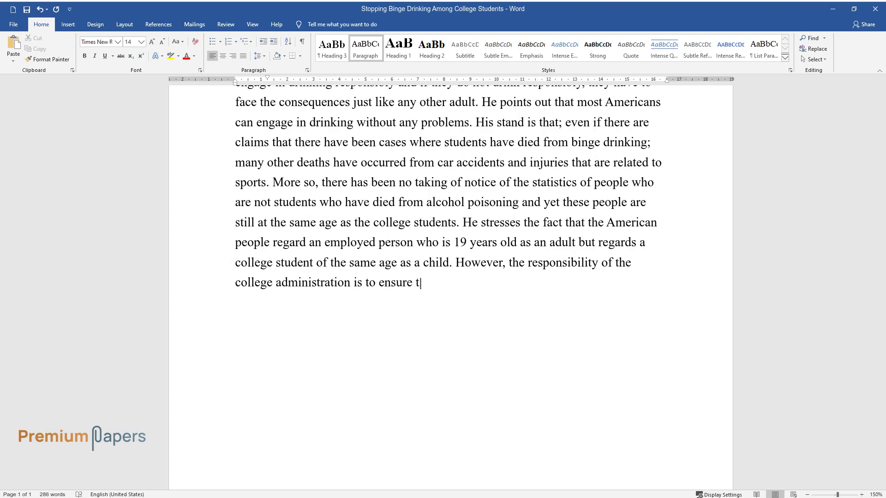
text(hat the students engage in drinking )
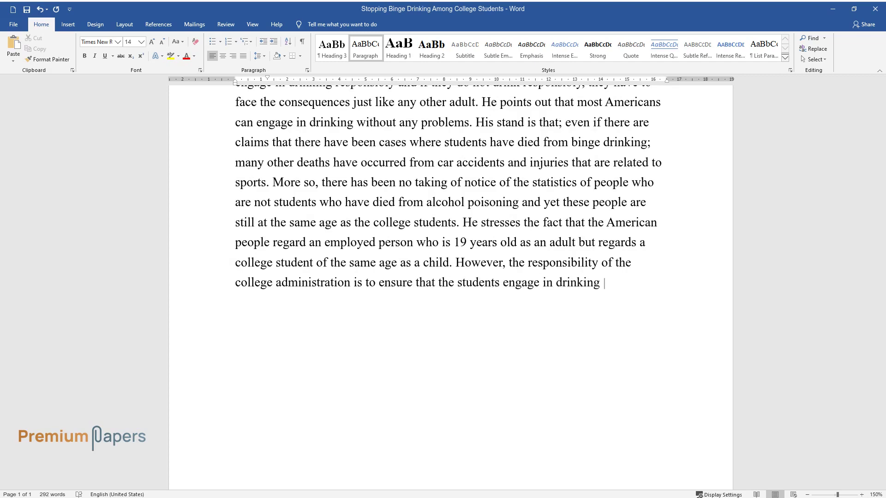
text(responsibly. The problem of binge dri)
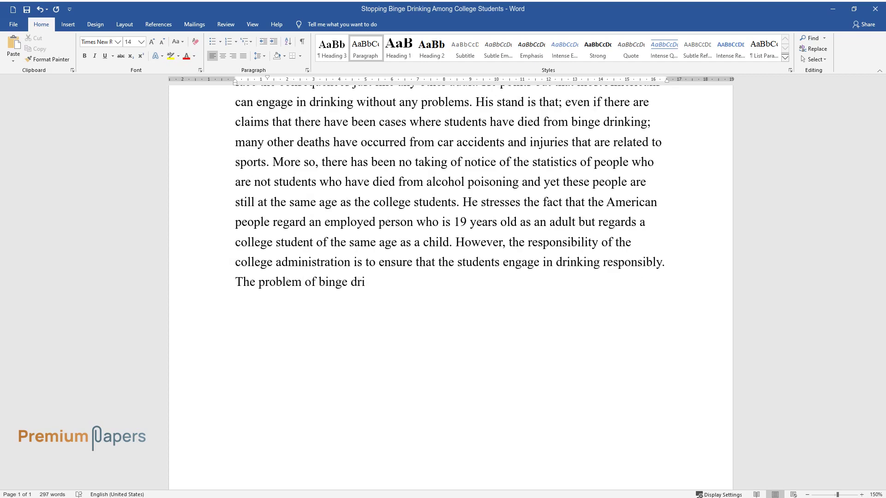
text(nking comes about because many stude)
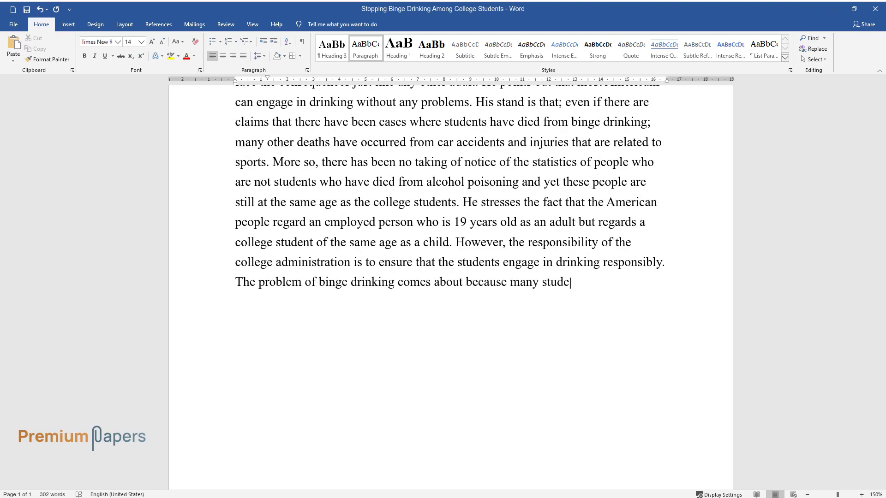
text(nts don't know how to drink. Those w)
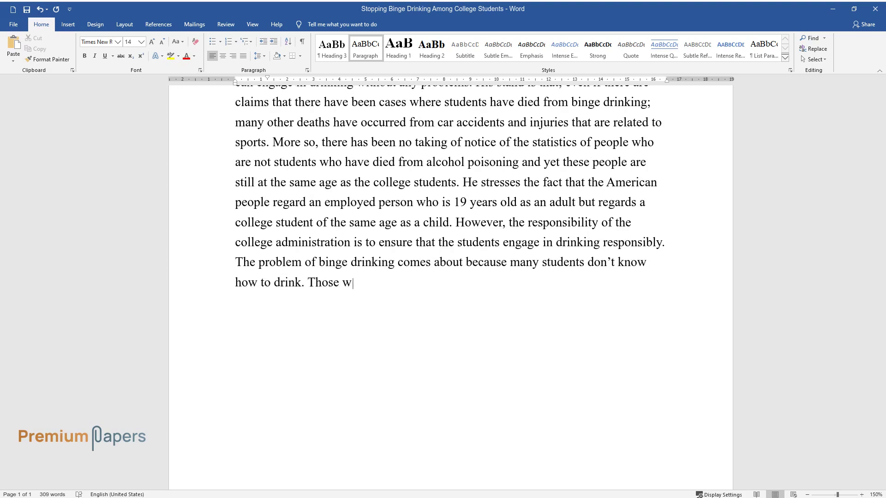
text(ho are addicted need to be helped out)
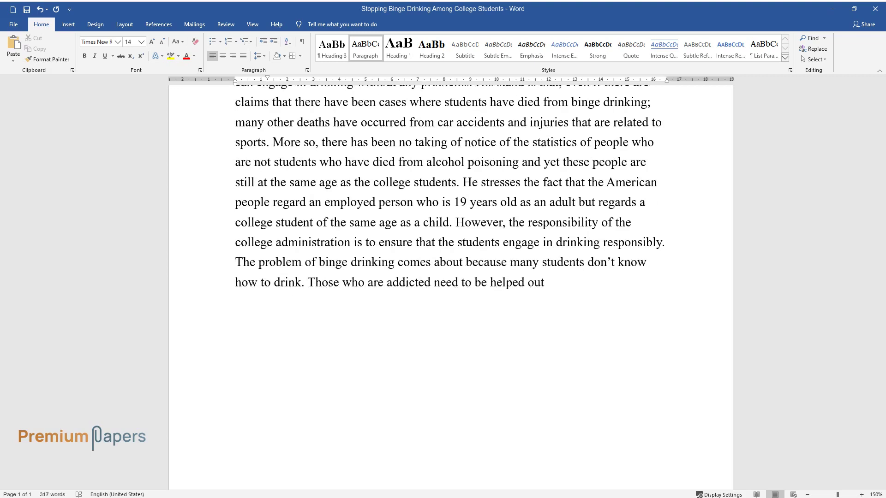
text( so that they can)
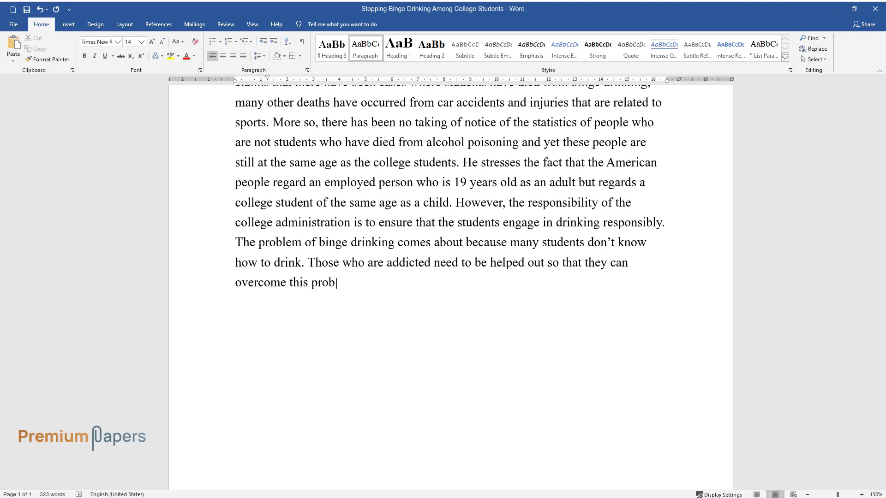
text( overcome this problem.Wechsler's Solutions an)
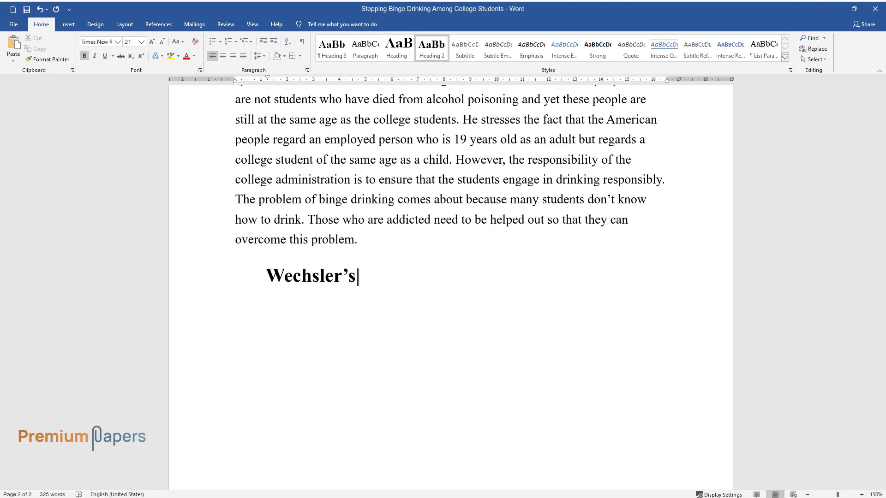
text(d Reasons)
Begin the Wechsler paragraph: 'According to Henry Wechsler, the problem of binge drinking...'.
key(Return)
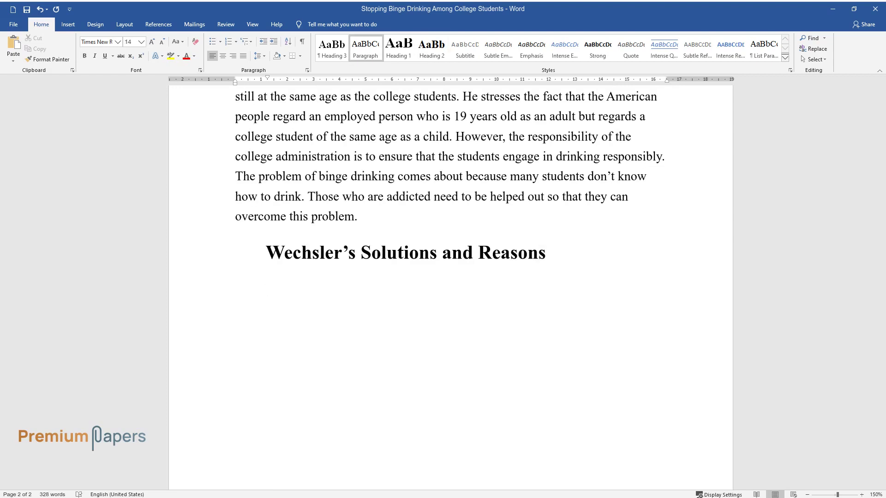
text(According to Henry Wec)
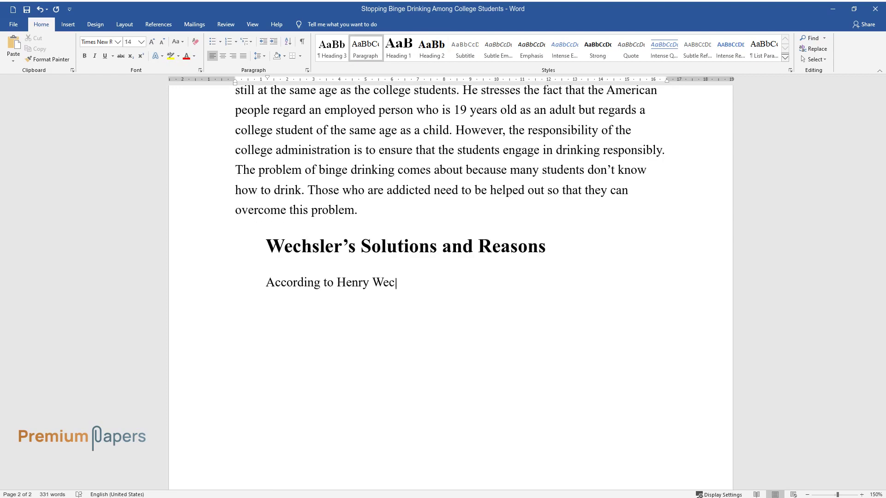
text(hsler, the problem of binge drinking )
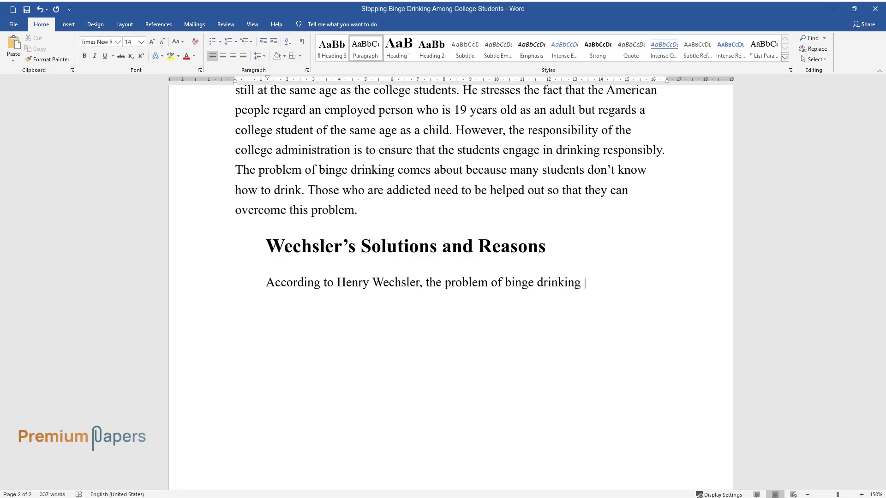
text(among college students has become wi)
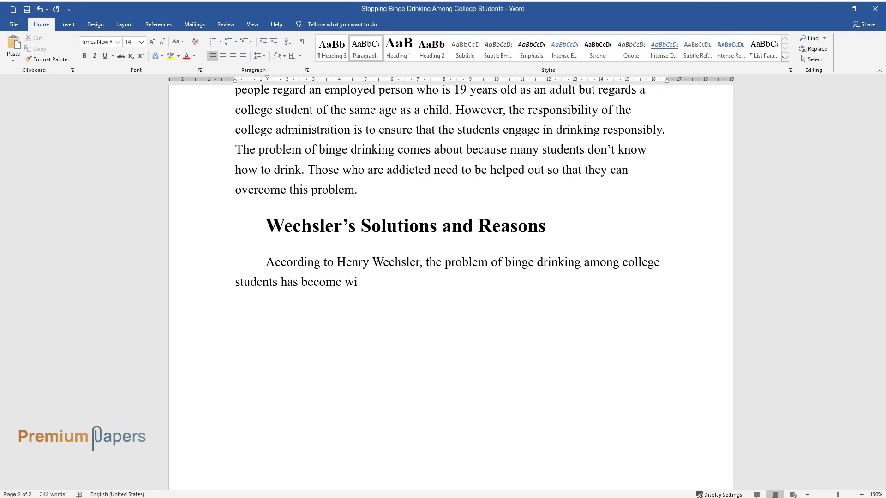
text(despread and the college administrat)
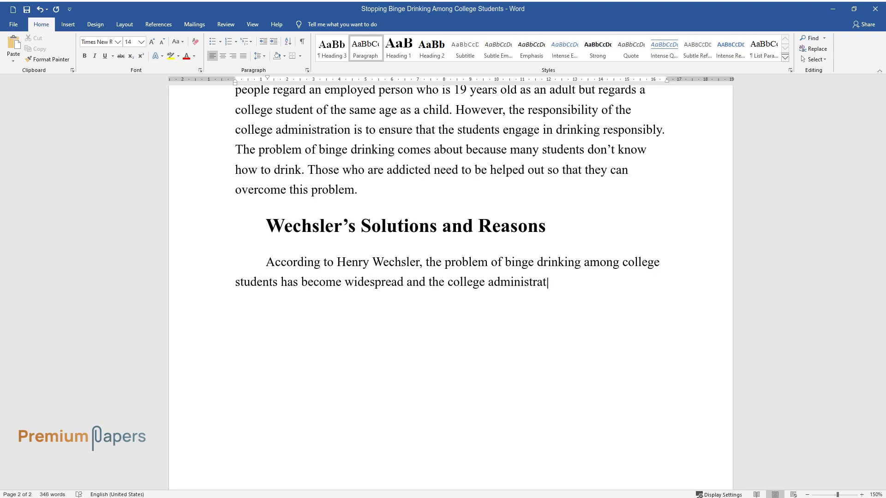
text(ion seems not to take effective measures to prevent thi)
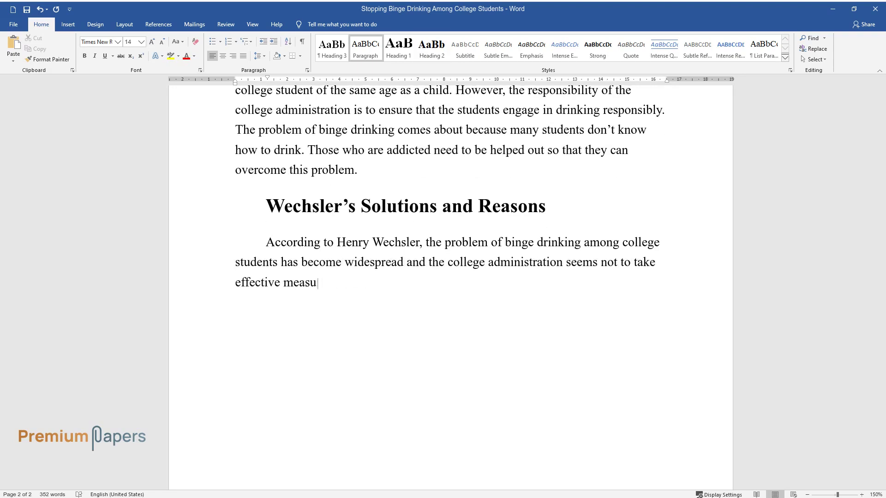
text(s. According to hi)
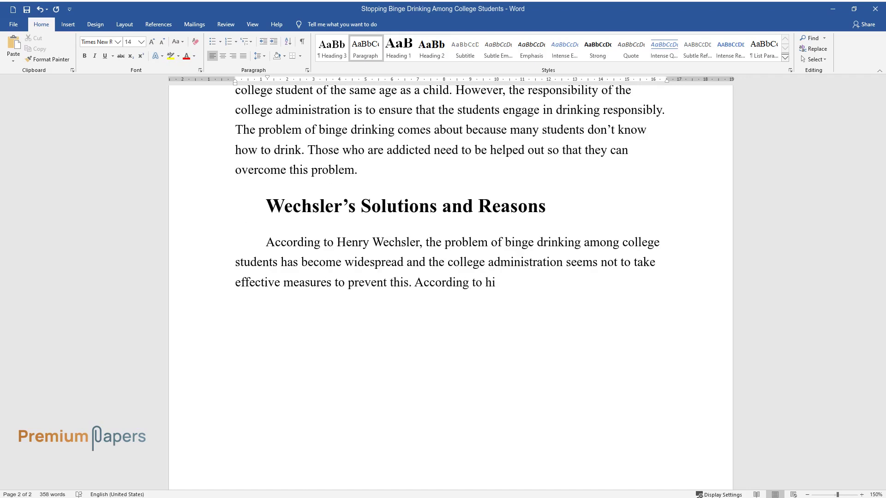
text(m, the administration is in a positi)
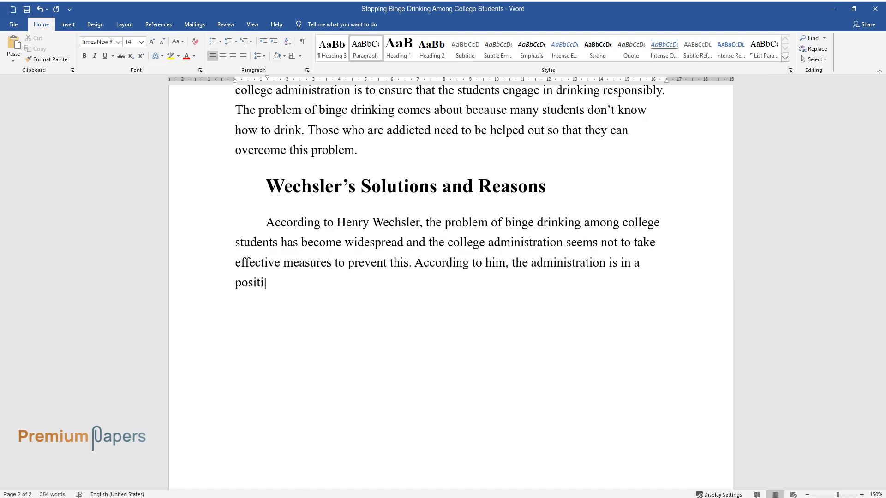
text(on to stop this problem by preventing)
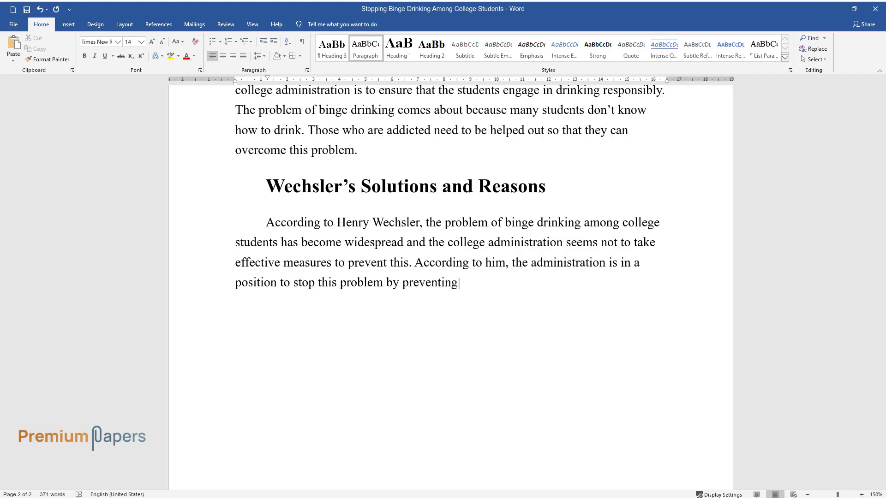
text( access by students to alcohol aroun)
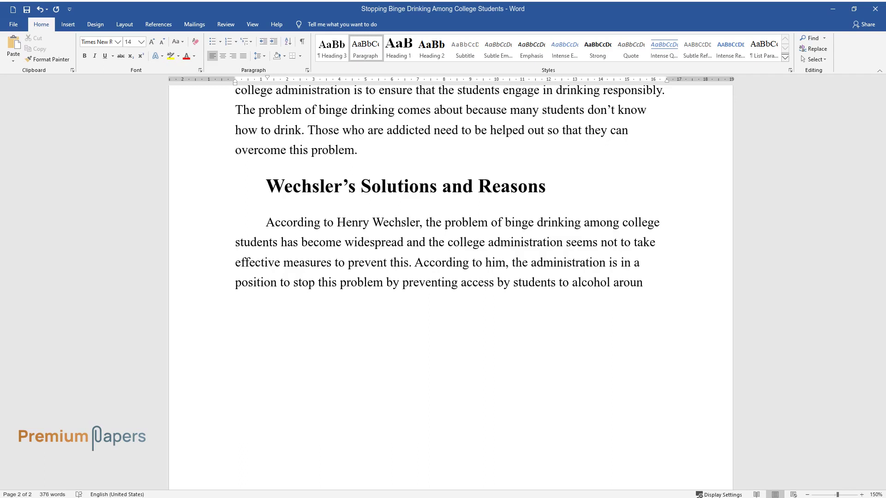
text(d the college campuses or even within the campus.)
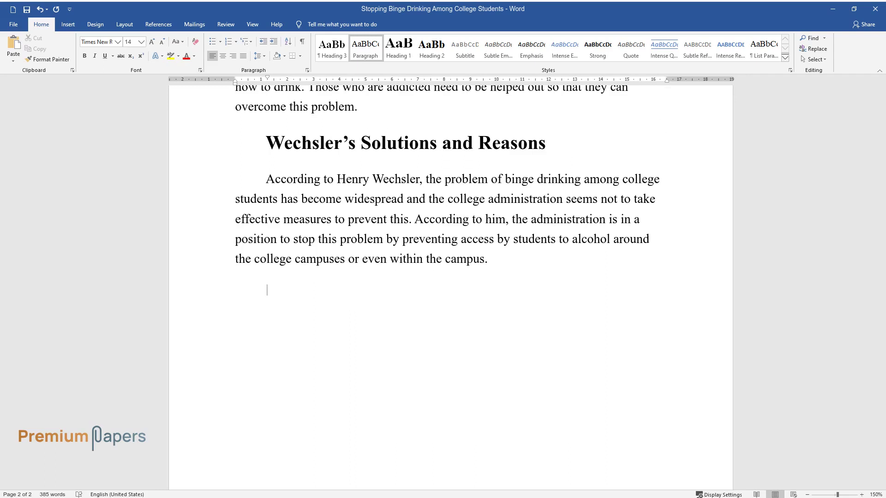
text(First, the college administration is)
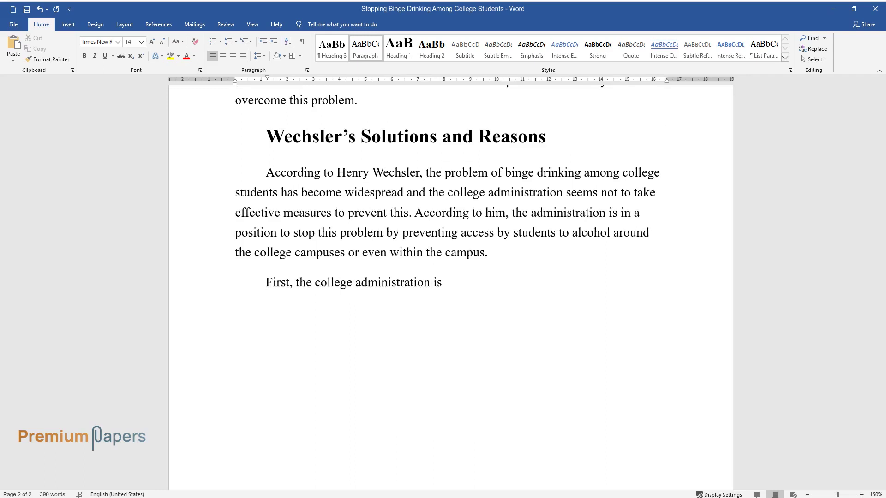
text( supposed to know that there exists a)
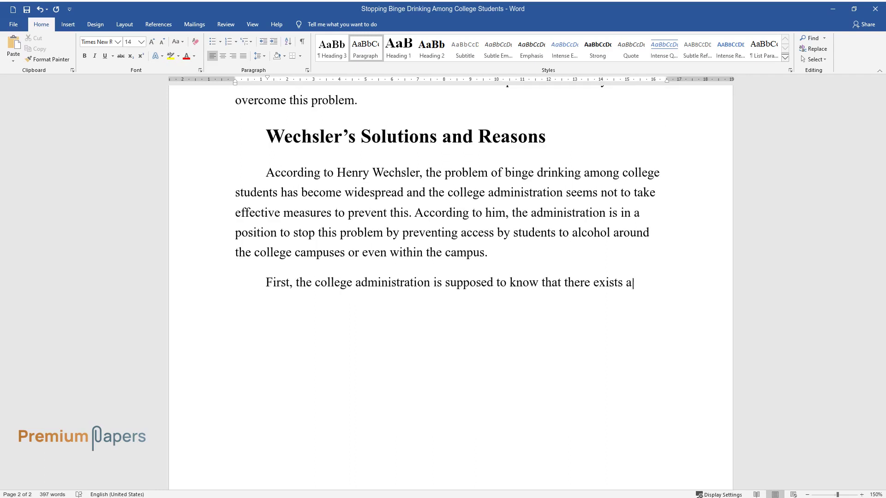
text( problem and stop overlooking it with )
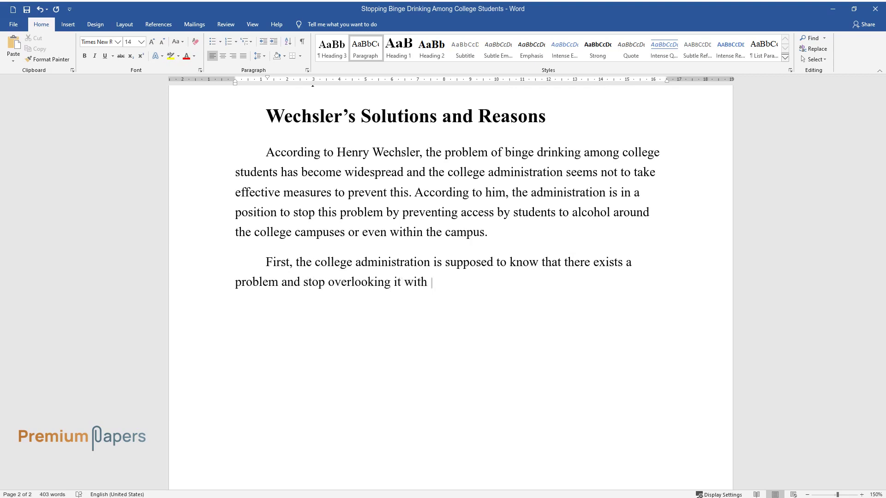
text(the belief that it has always been the)
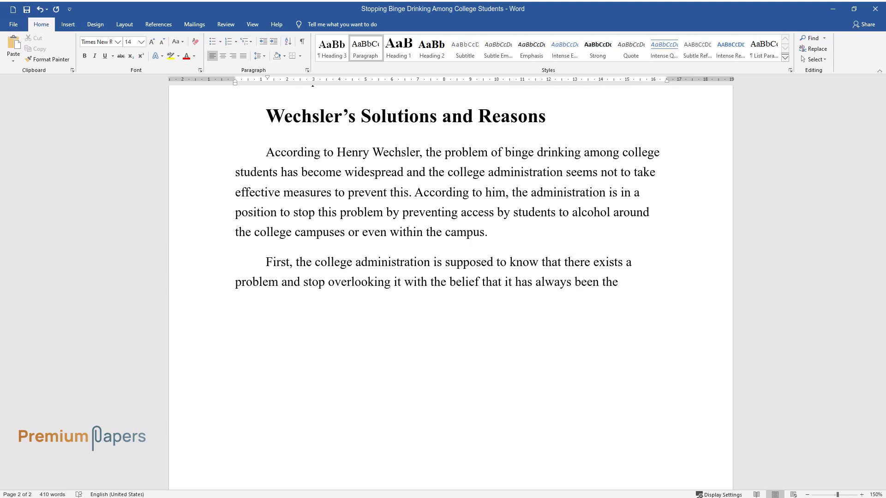
text(re, and nothing is wrong as long as th)
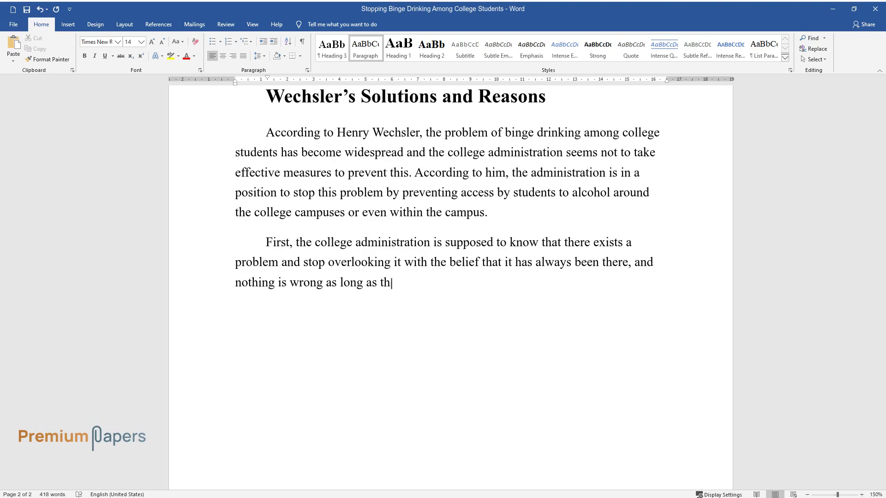
text(e problem does not seem to increase, )
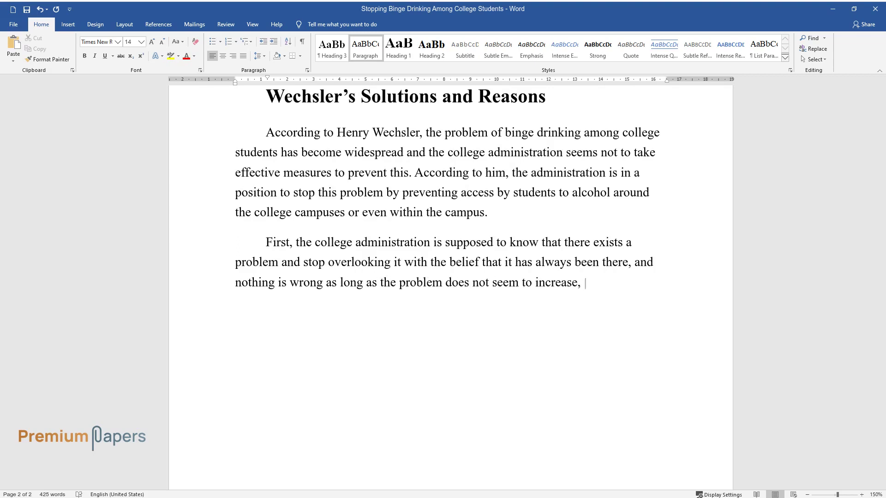
text(or a tragedy does not occur. More so,)
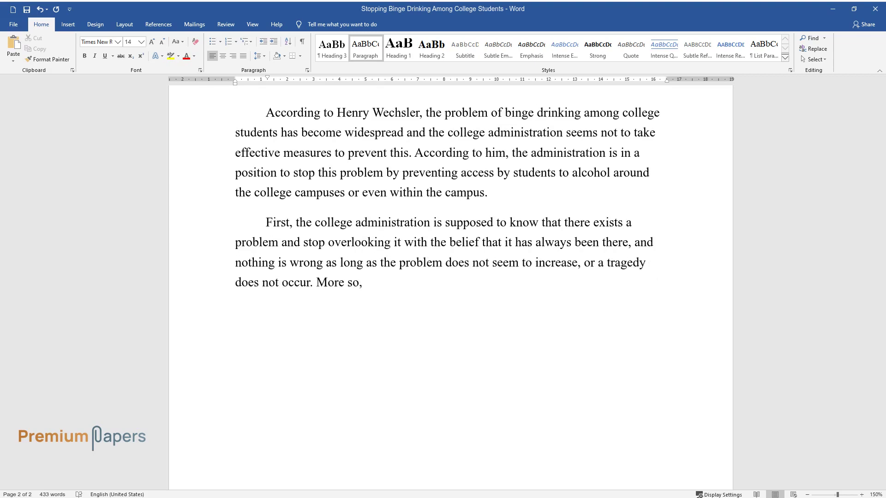
text( there is a need to touch the root of t)
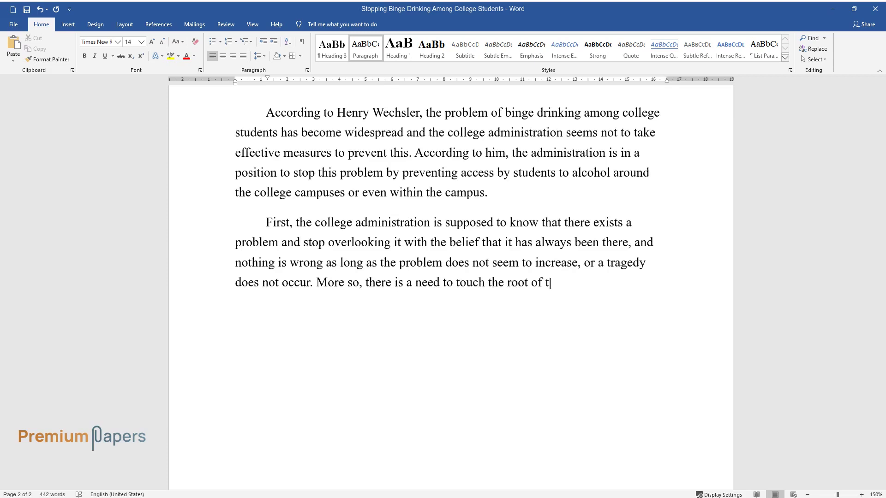
text(he problem. There should be no more viewing of )
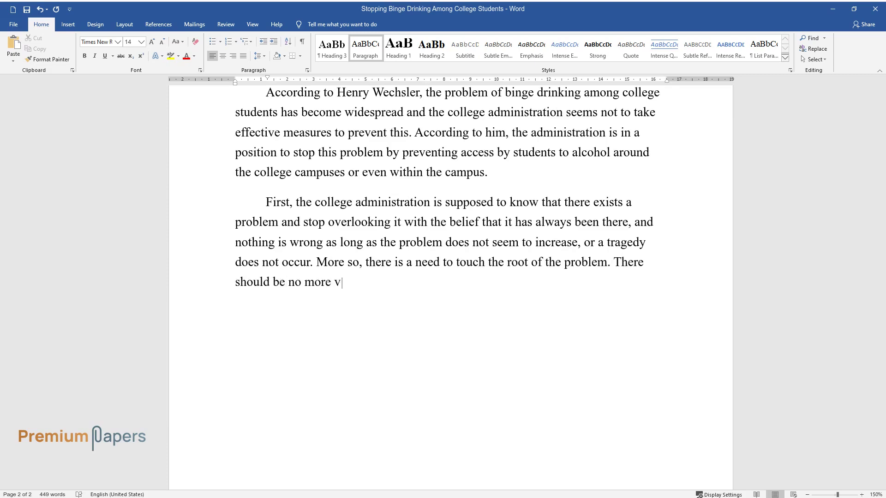
text(the supply of large quantiti)
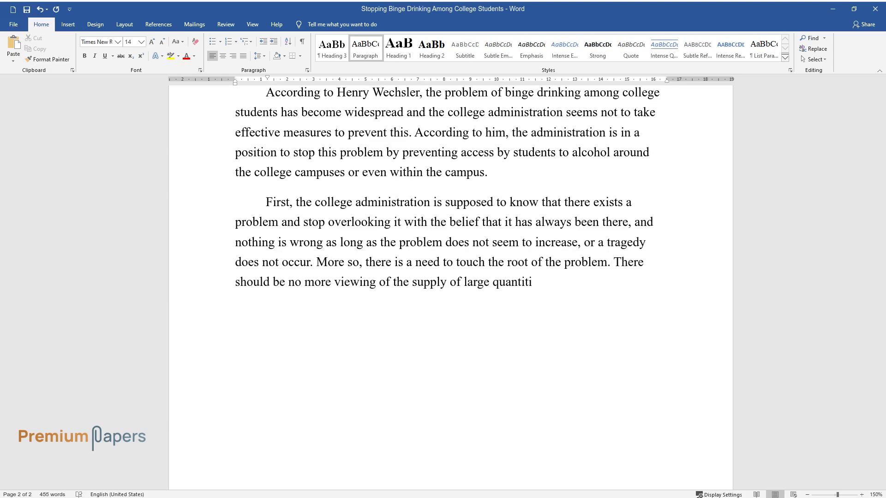
text(es of cheap alcohol as not being within the pur)
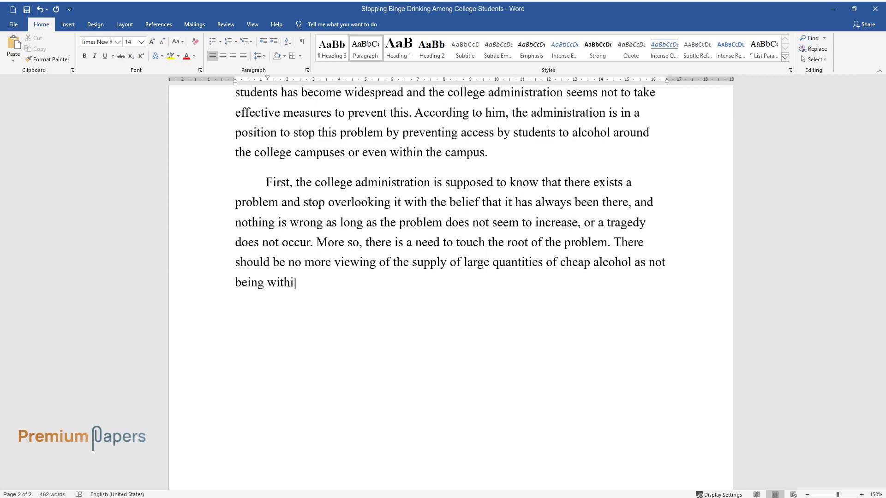
text(view of the college official)
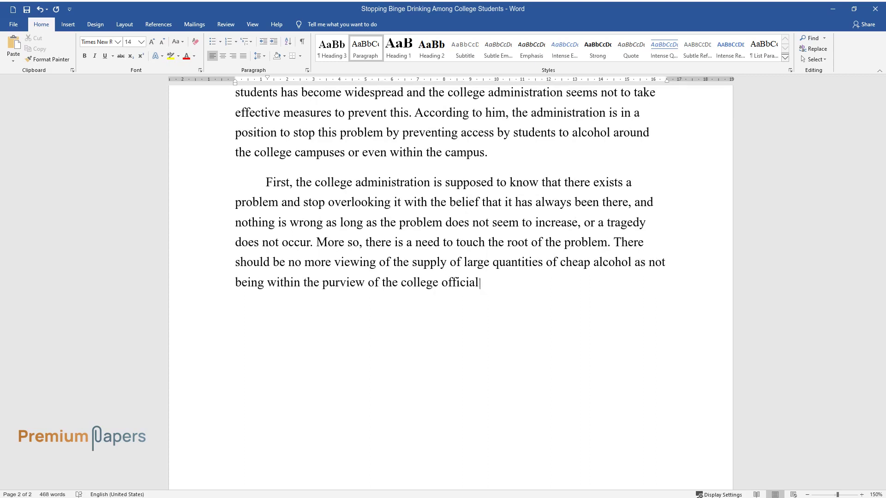
text(s. The college officials are in a posi)
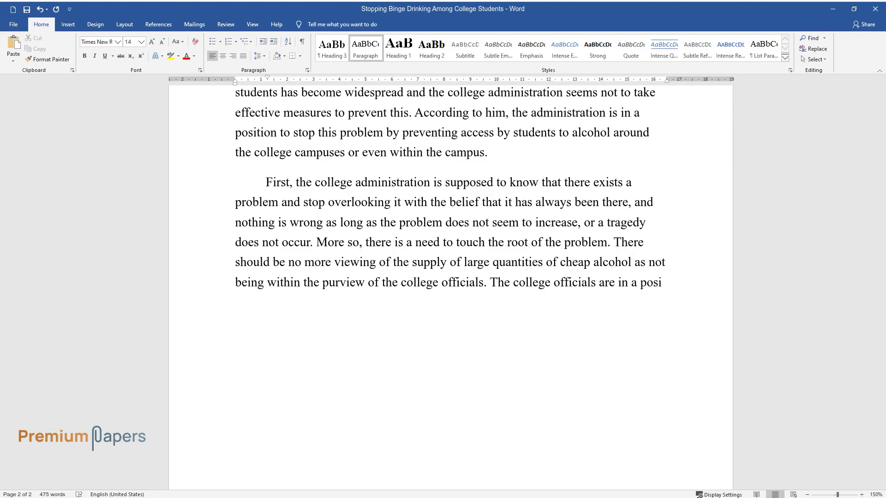
text(tion to control the bar stores and the)
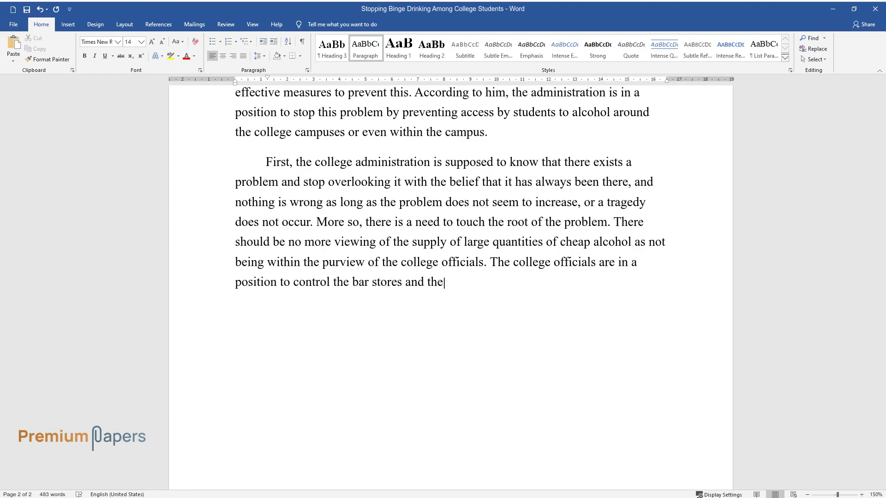
text( fraternity houses, where there is dri)
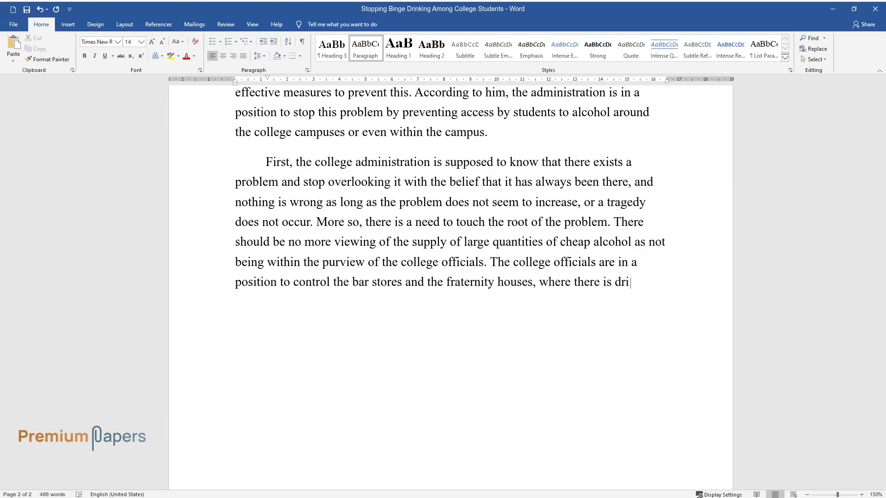
text(nking of alcohol by the students, eve)
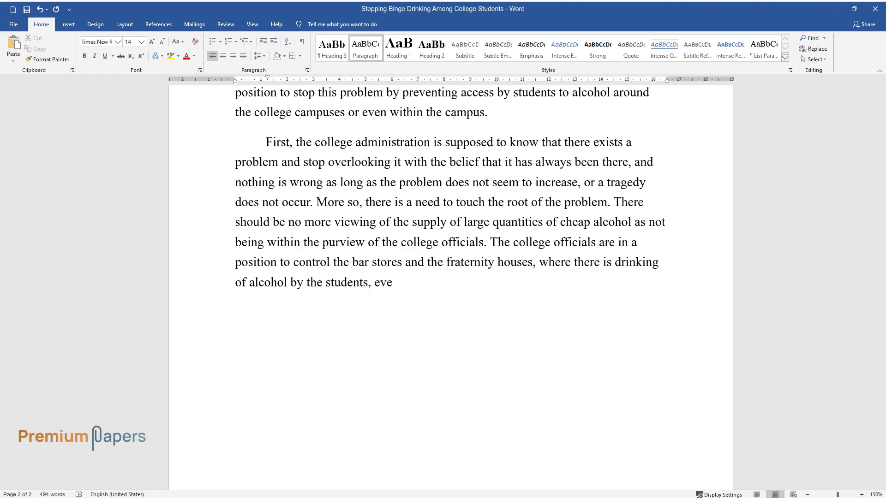
text(n if they are off campus.)
End the 'First, the college administration' paragraph after 'even if they are off campus.'.
key(Return)
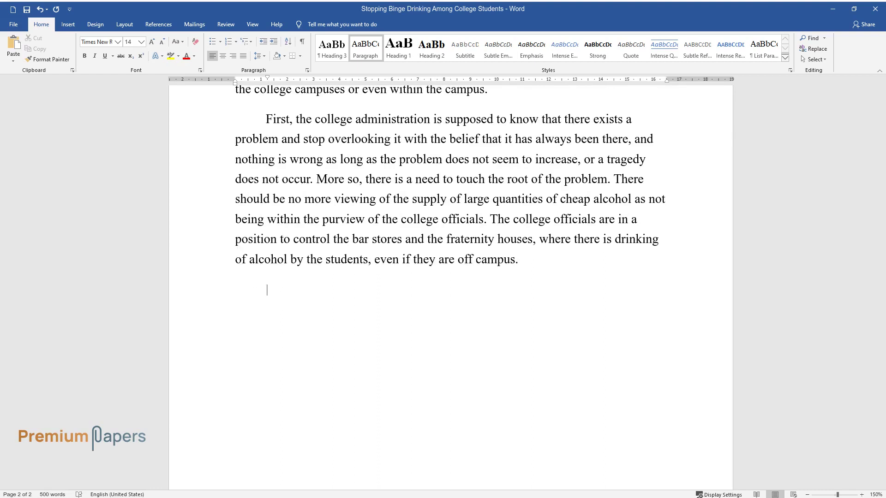
Type the 'Moreover, according to Wechsler' paragraph on policy enforcement and the parties who must act.
text(Moreover, according to We)
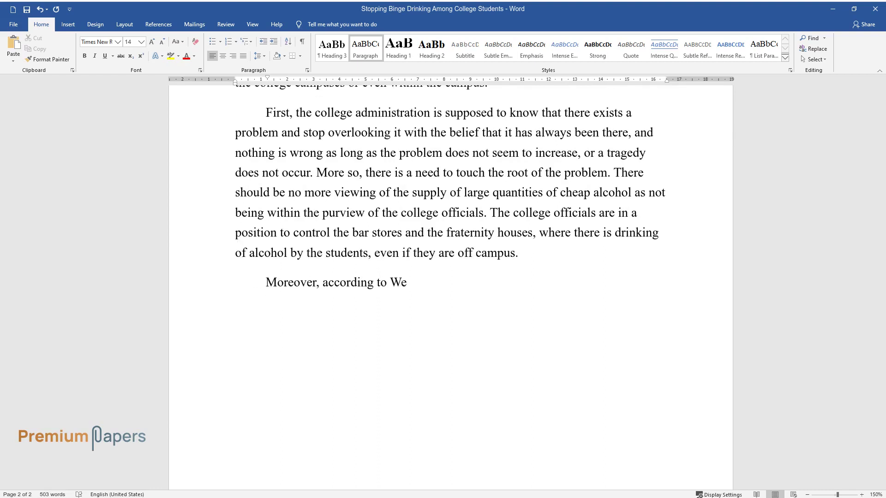
text(chsler, whenever new policies are es)
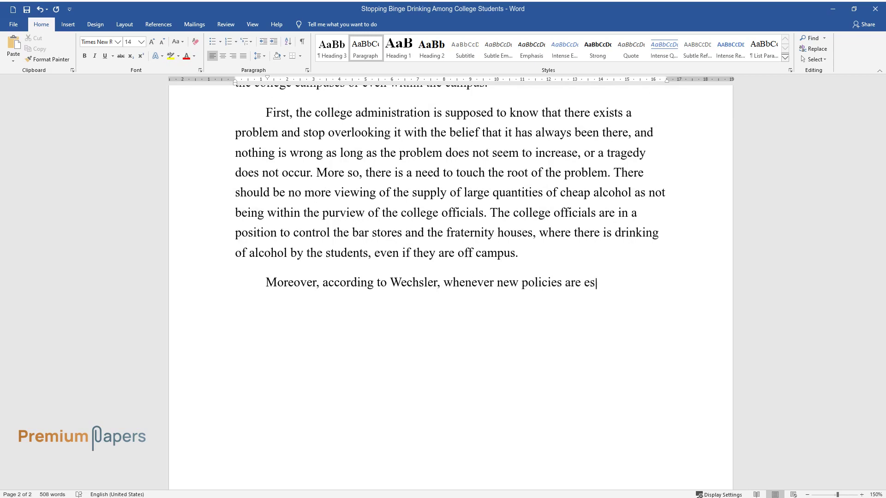
text(tablished, verific)
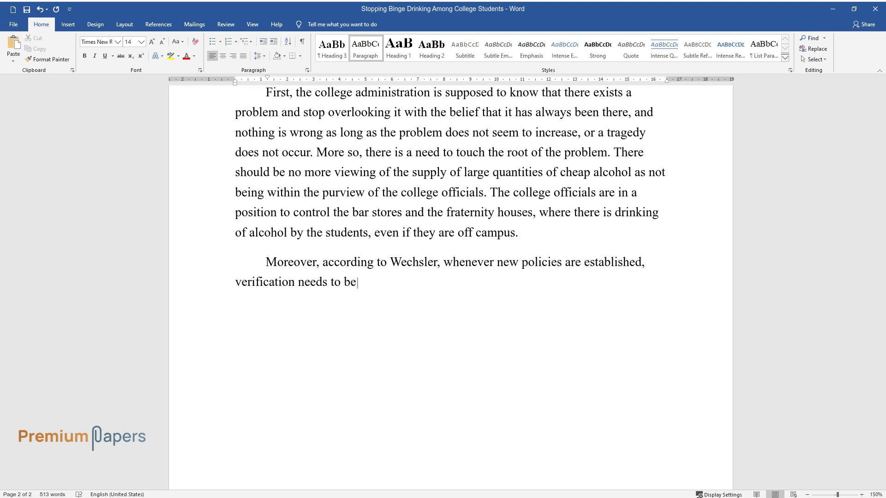
text(ation needs to be carried out to ensure their effecti)
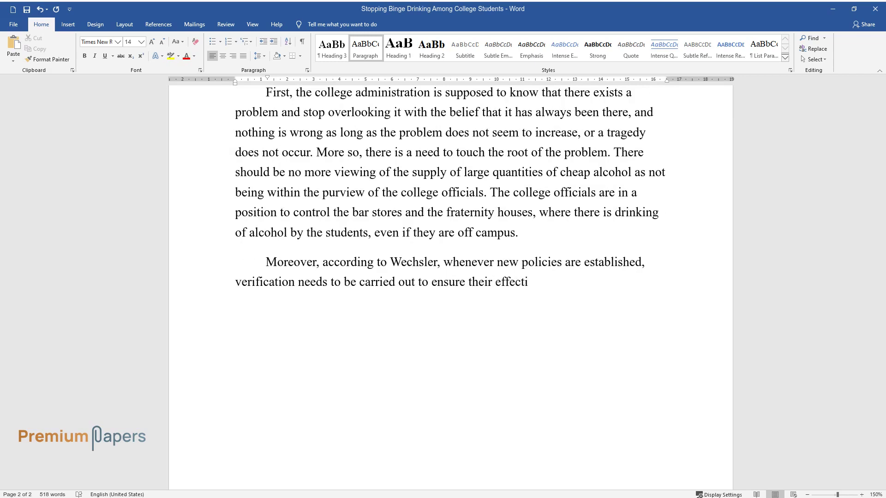
text(veness. Enforcement should be carri)
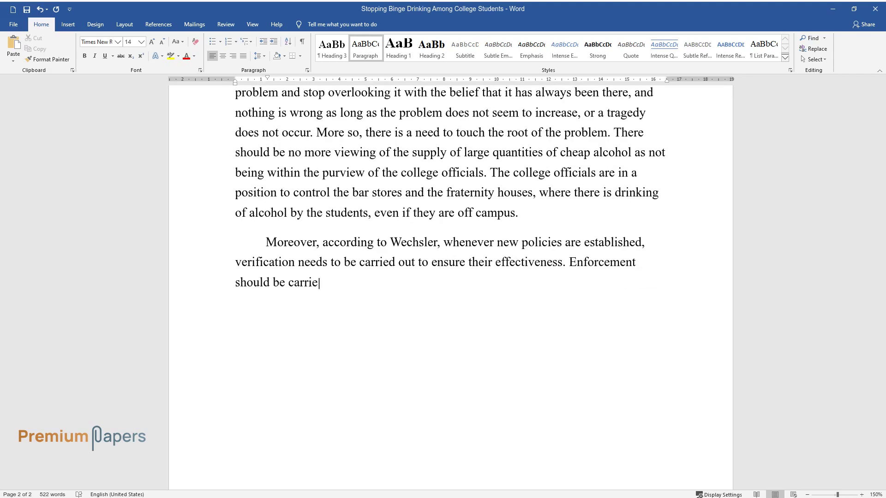
text(ensure the policy is put into effect. He calls out for action)
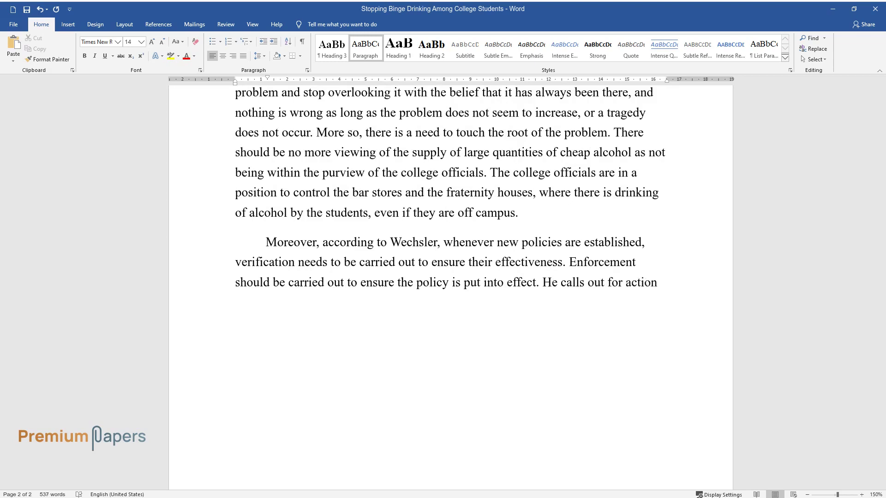
text( to be taken by all the concerned par)
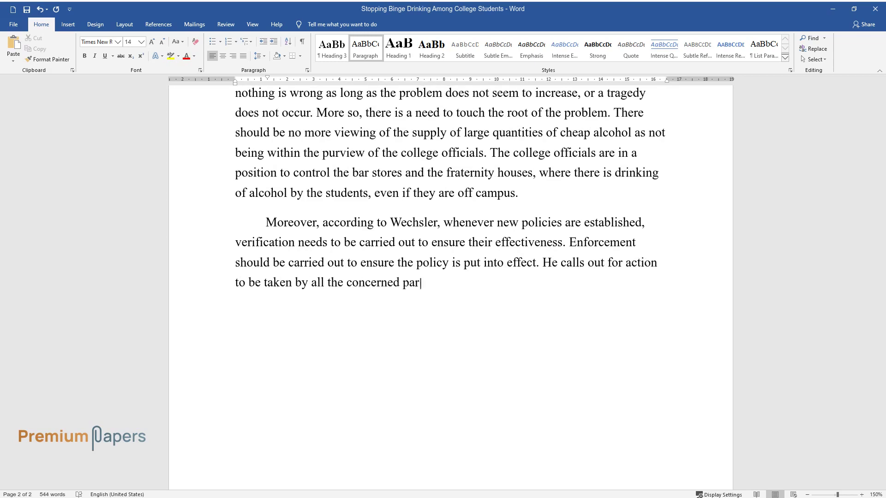
text(ties including the office of the col)
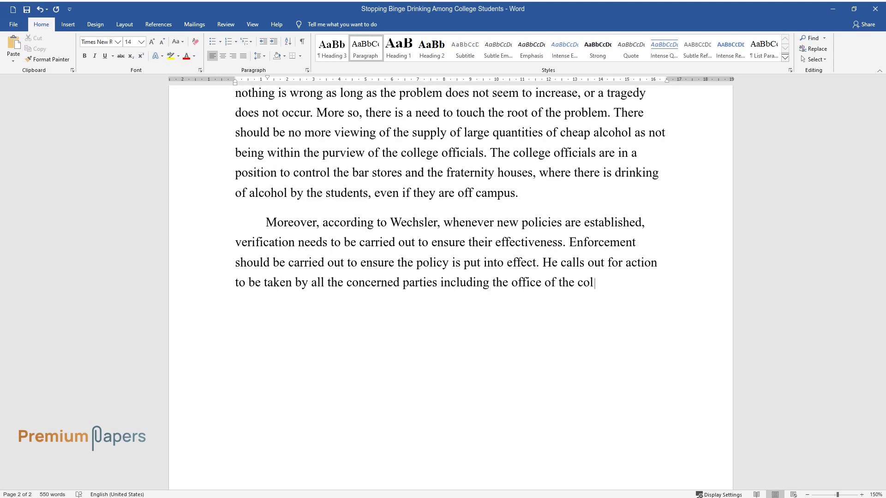
text(lege president, the fraternity syst)
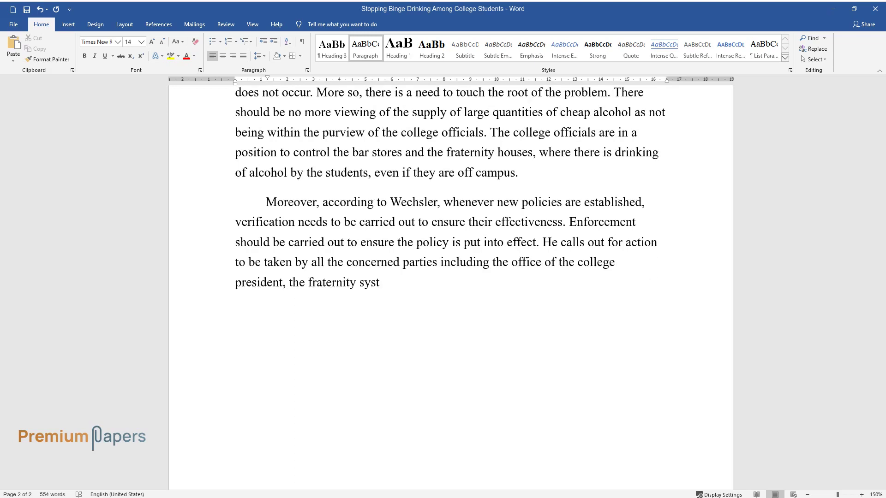
text(em, the community licensing boards, the students, and )
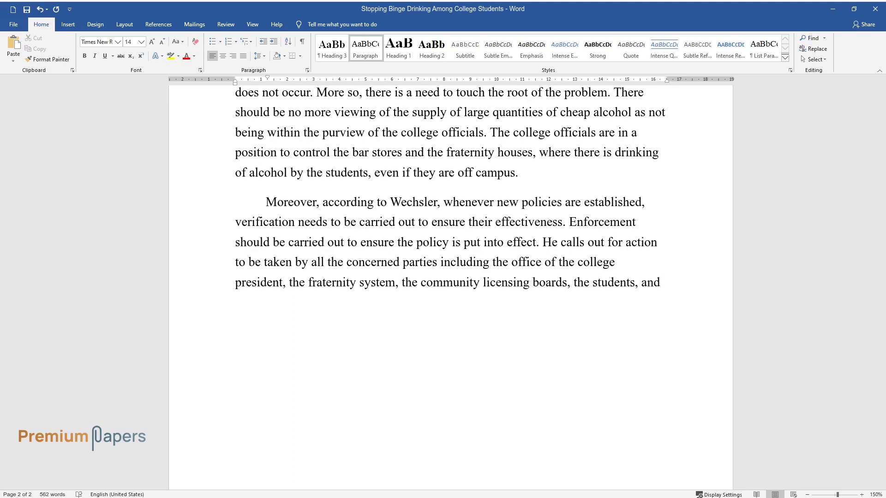
text(even the parents. Parents need to de)
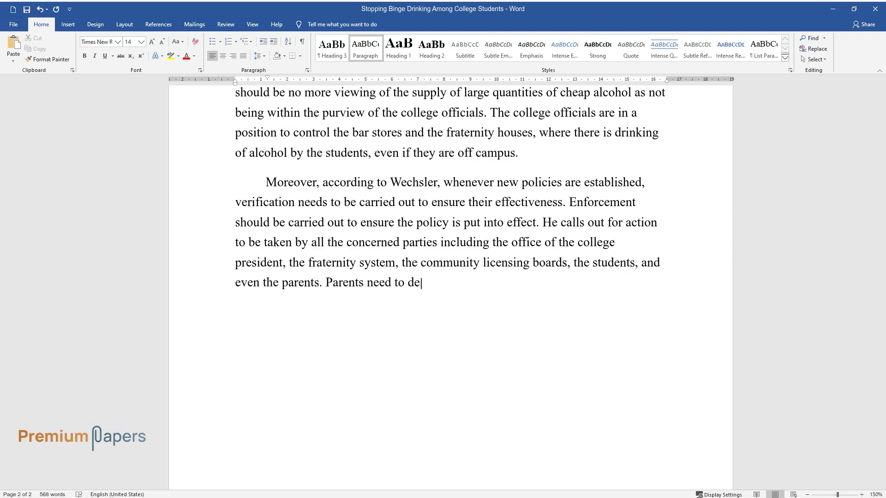
text(mand an environment that is safe fo)
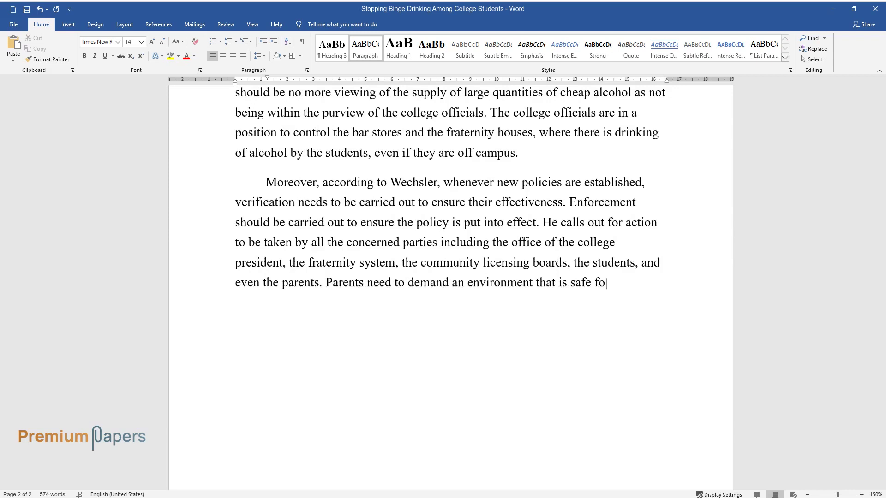
text(r their children. C)
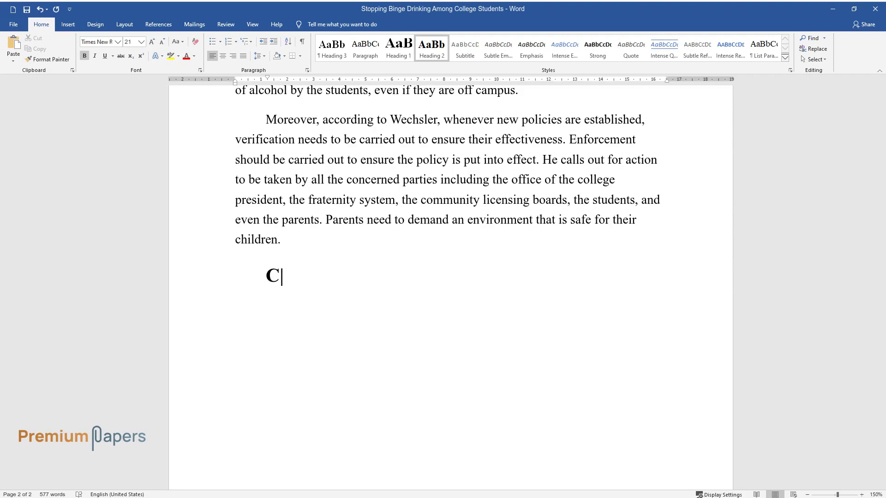
text(omparing Harrop’s and Wechsler’s Solutions)
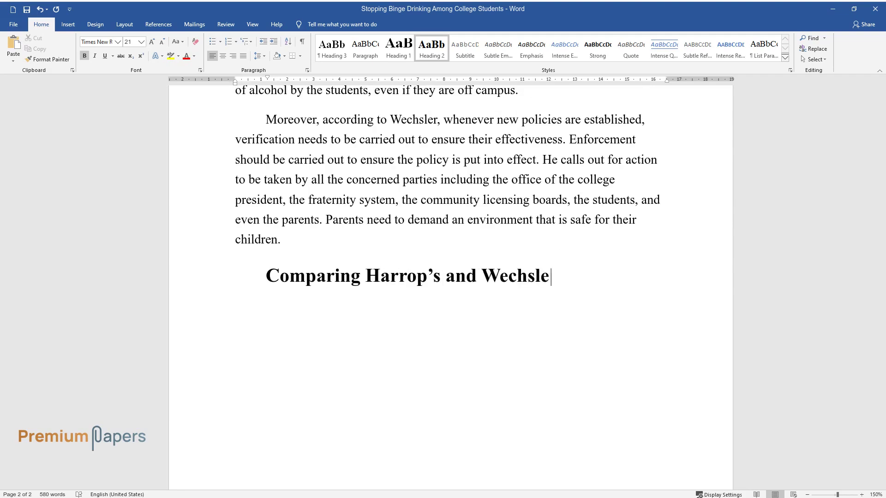
Type the paragraph 'In comparing the two sets of solutions...' on Harrop's responsible-drinking view.
key(Return)
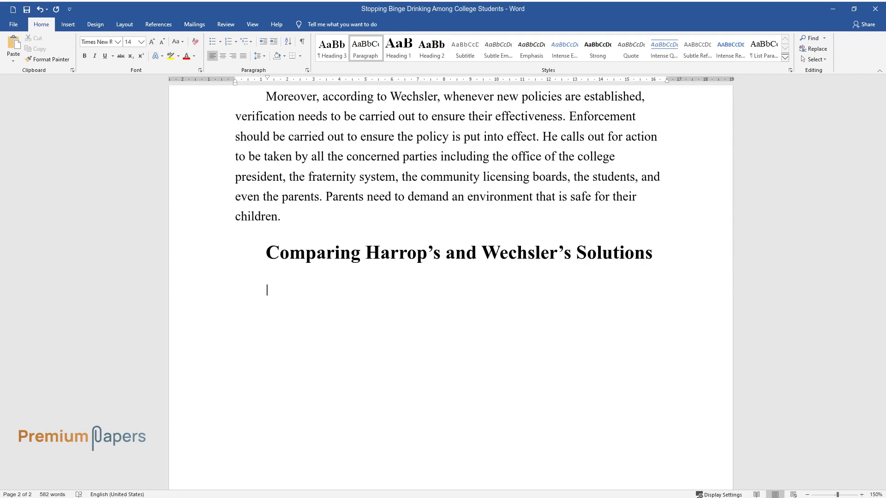
text(In comparing the two sets of)
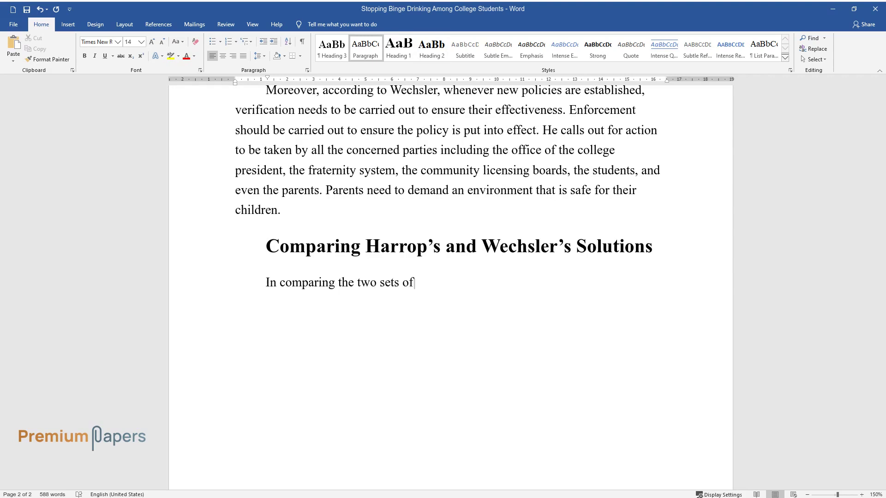
text( solutions, they do differ. Harrop r)
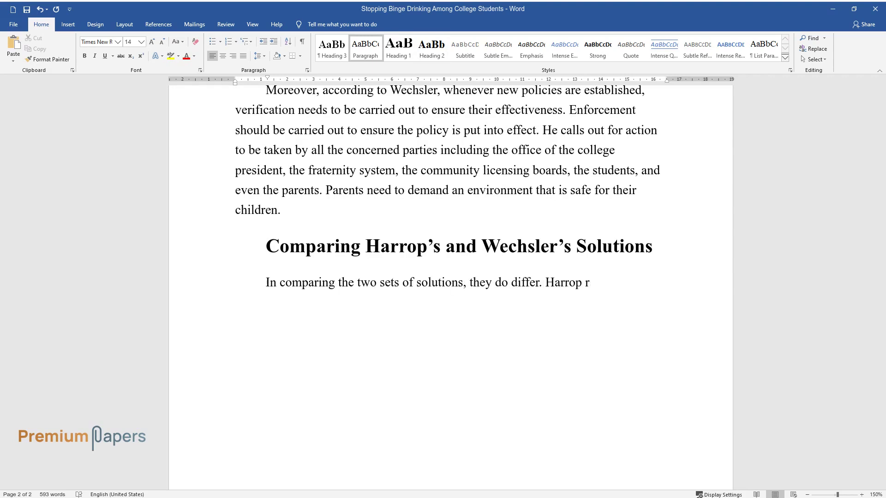
text(egards students as being adults jus)
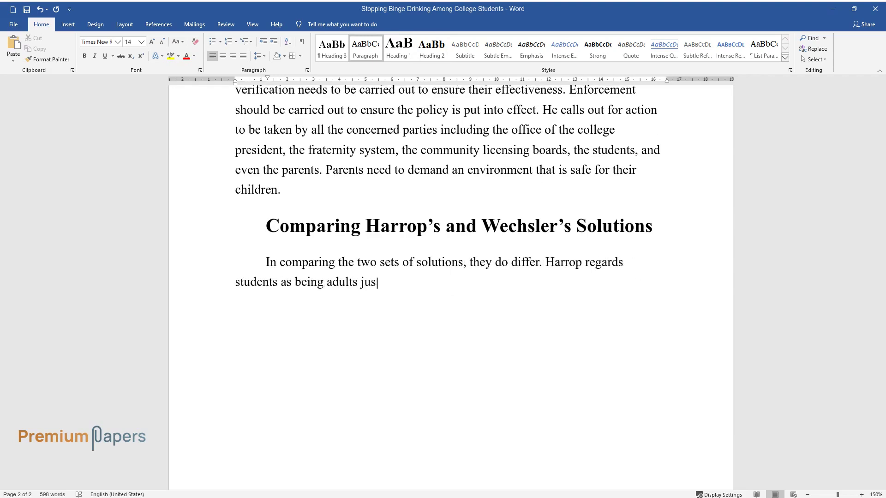
text(t like any other adult in society wh)
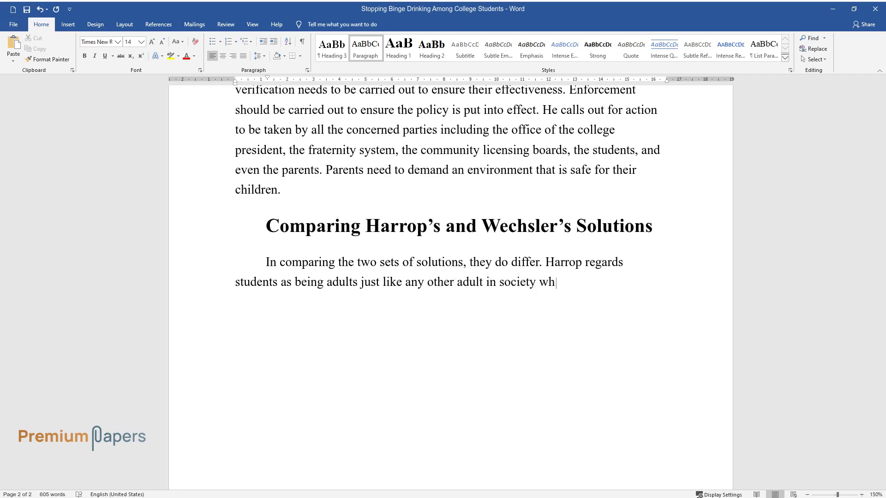
text(o is supposed to take responsibility)
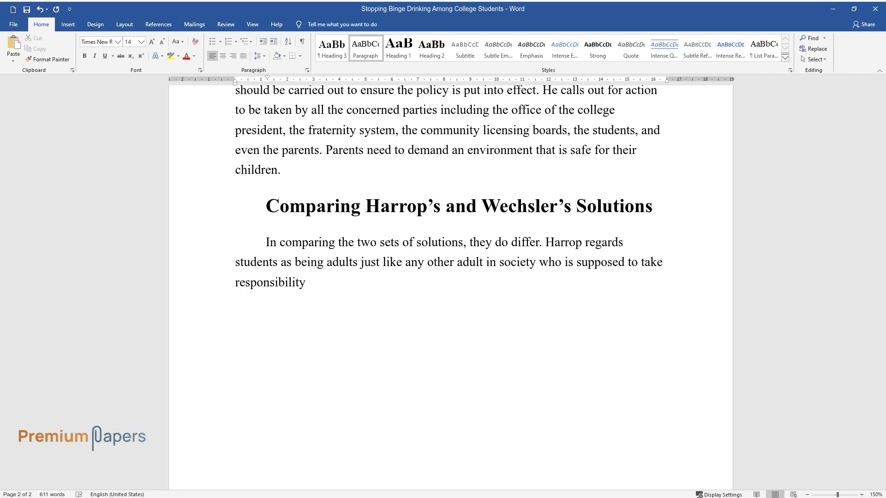
text( for his or her actions. These people need not be treated as children by taking measures of trying)
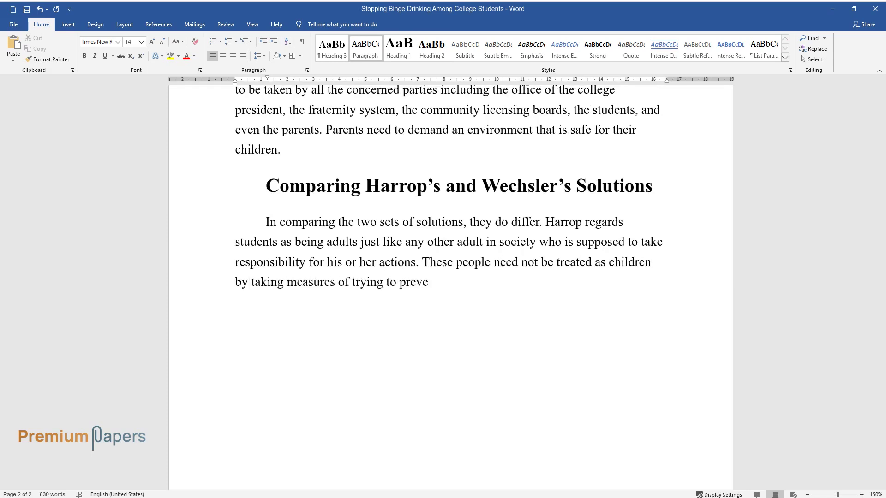
text( to prevent them from accessing alcohol. Inde)
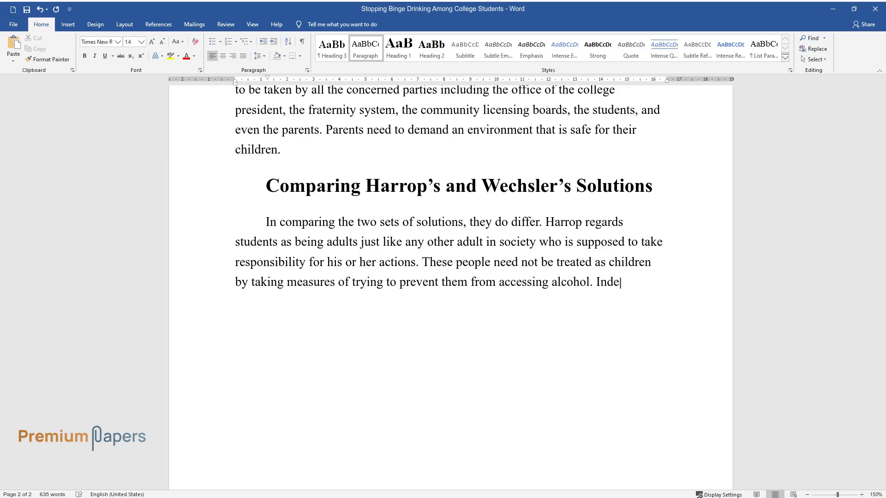
text(ed, as Harrop points out, any stude)
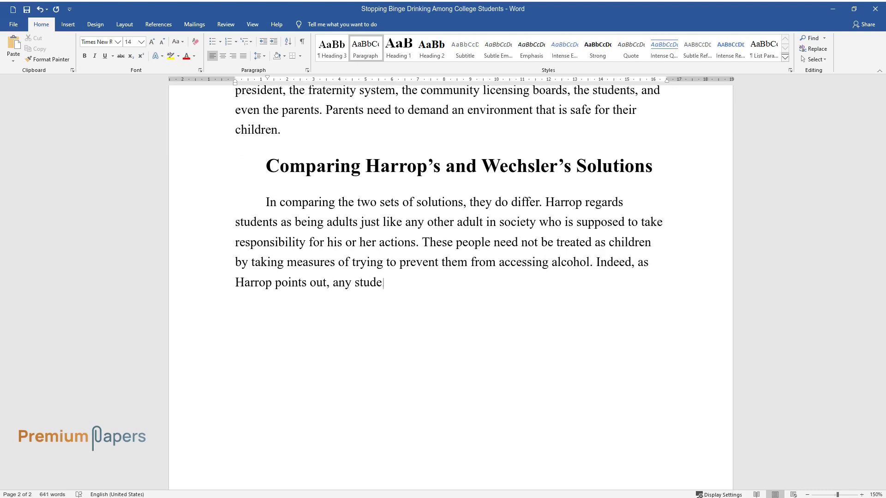
text(nt who wants to get alcohol will be)
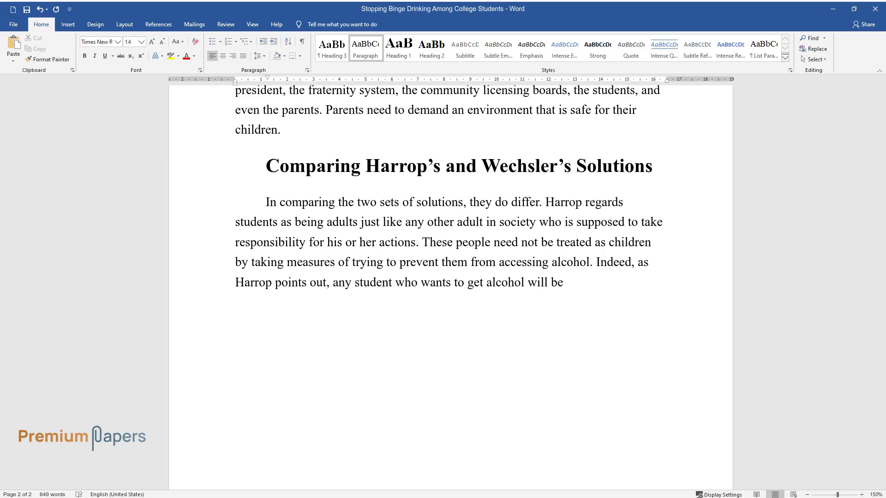
text( able to get it regardless of the res)
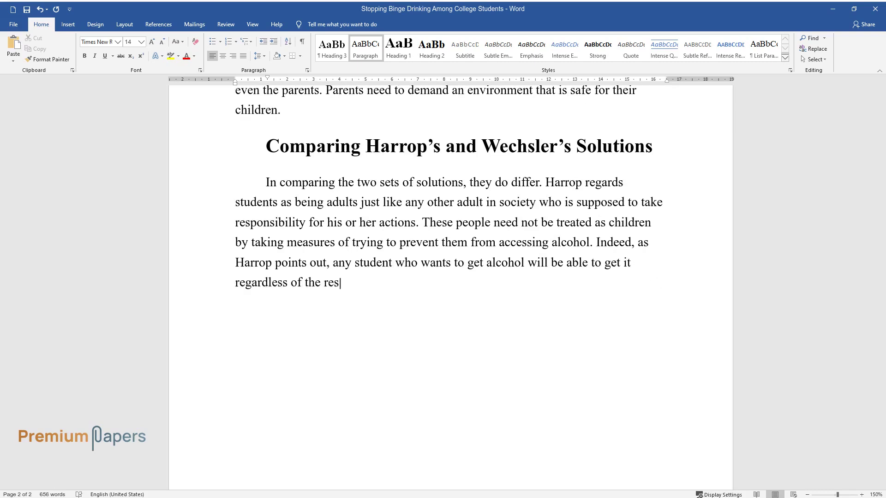
text(trictions put in place. The solution)
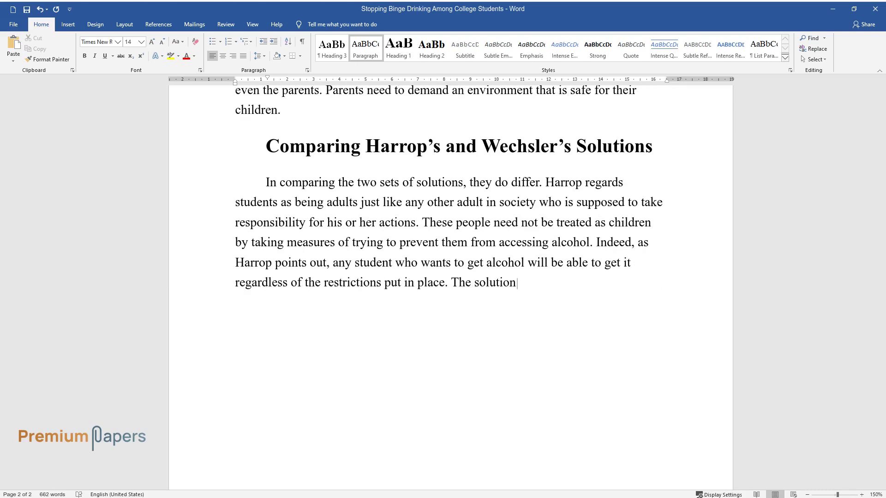
text( he offers is that the students nee)
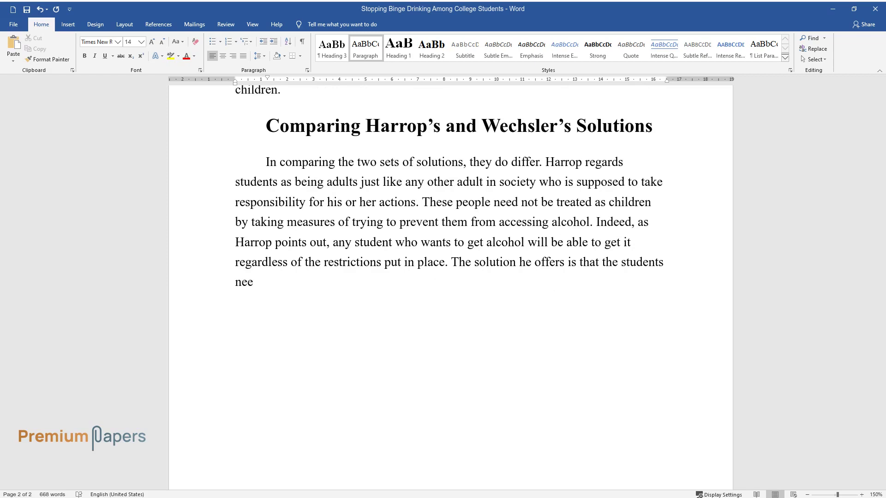
text(d to be taught how to drink responsi)
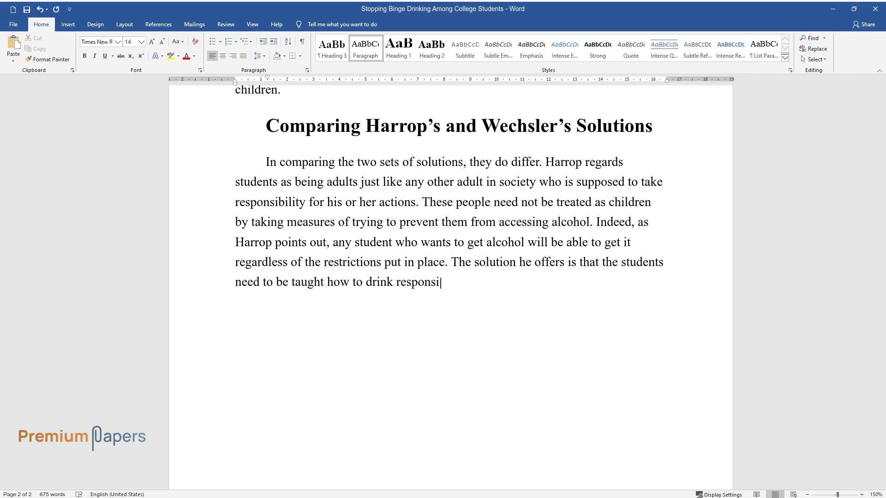
text(bly to avoid the problems that resul)
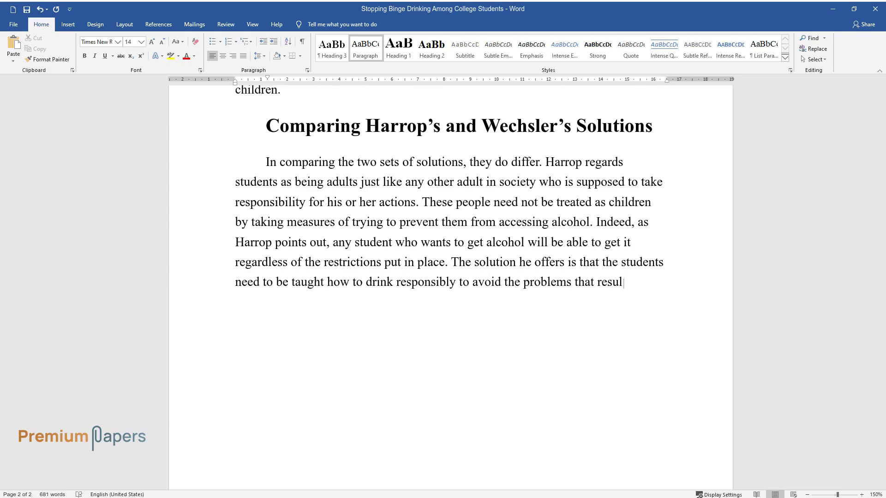
text(t from binge drinking and those who)
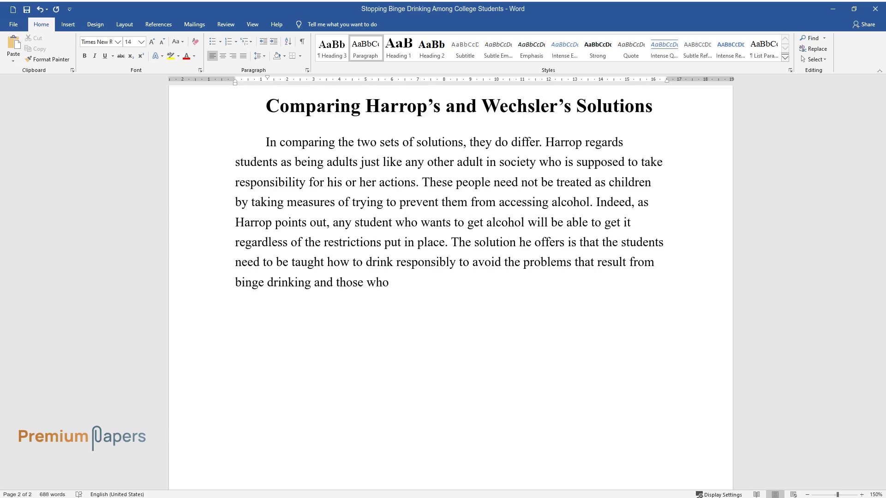
text( are much affected by this problem need to be helped out.)
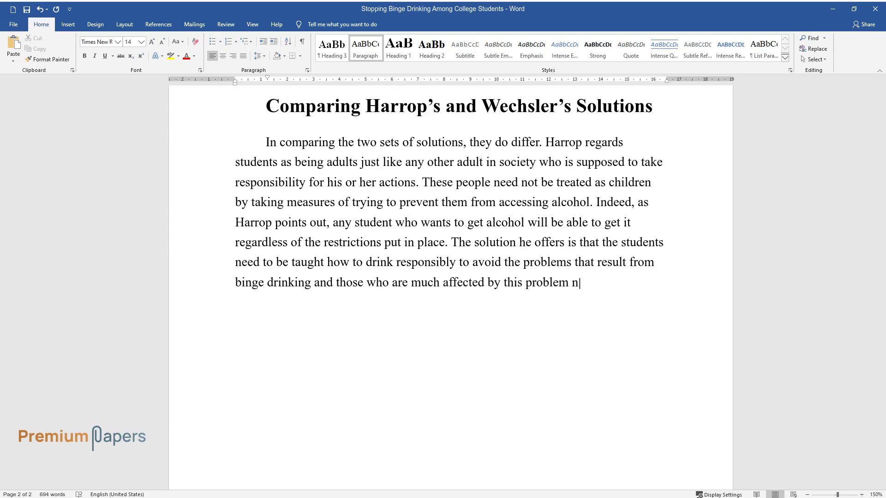
key(Return)
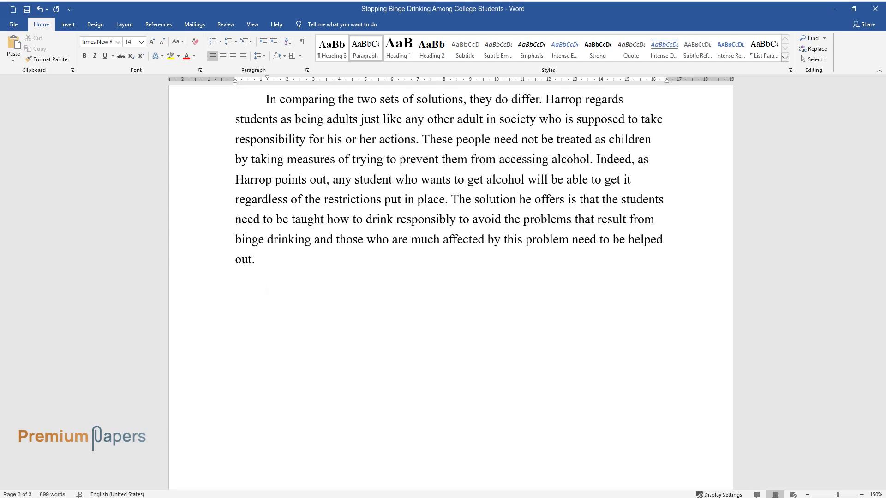
Type the 'On the other hand, Wechsler suggests' paragraph ending with parents' right to safety.
text(On the other hand, Wechsler sugge)
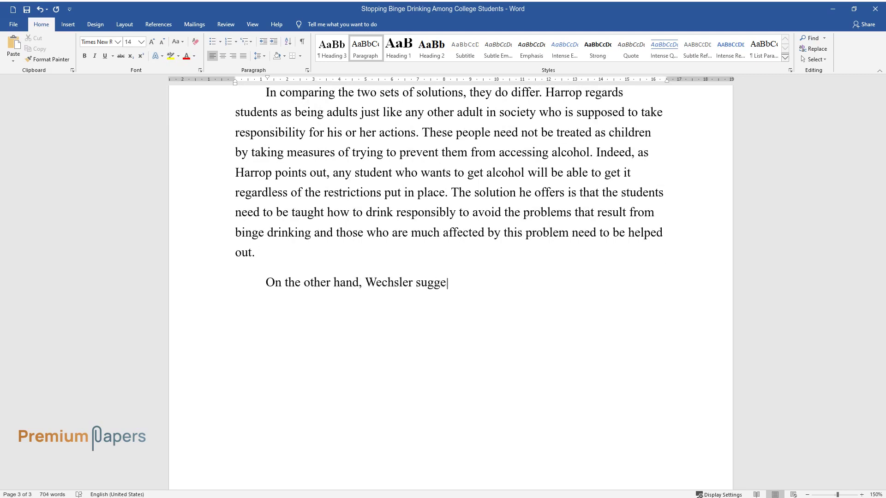
text(sts that strict measures need to be t)
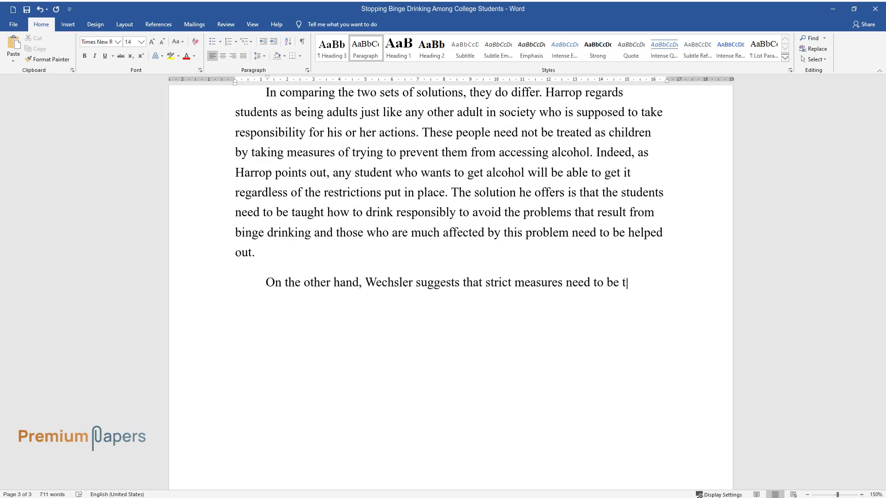
text(aken to ensure that the students do n)
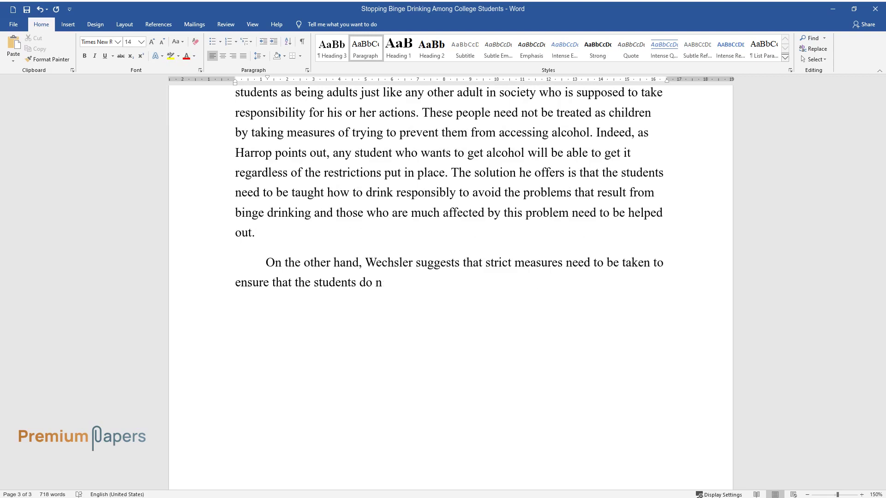
text(ot access alcohol on campus or off-campus and there should be enforcement)
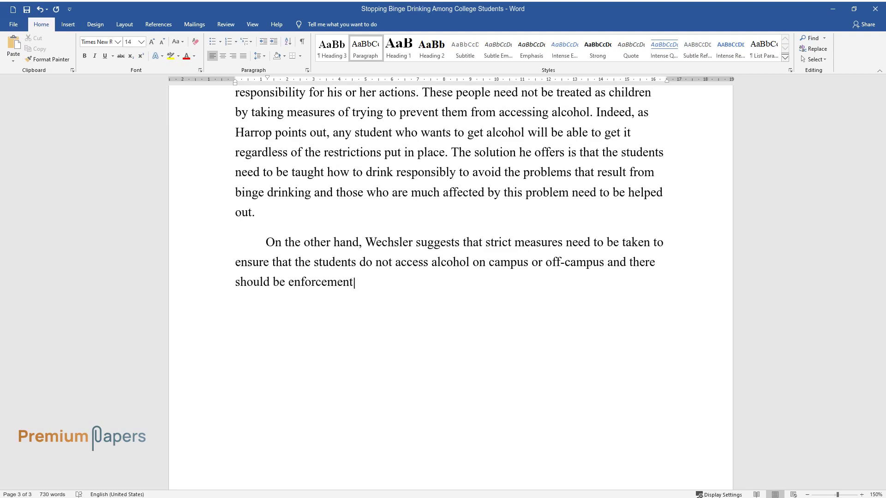
text( of the policies that are put in plac)
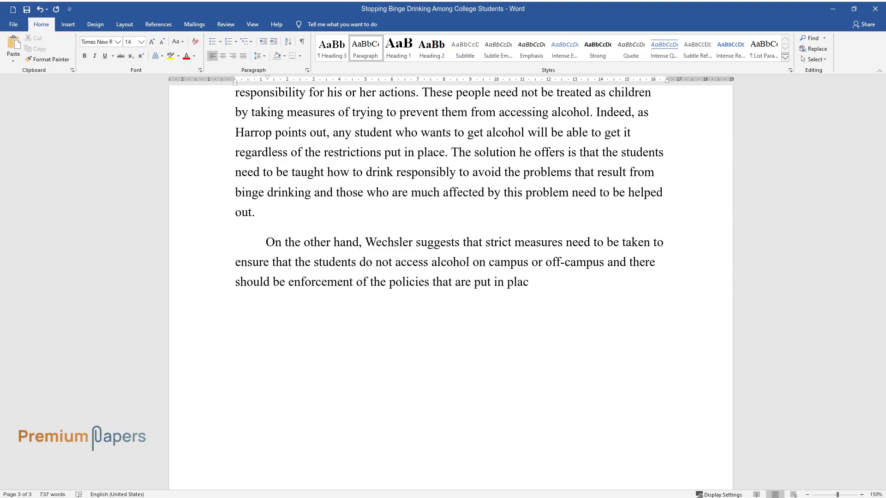
text(e. The students need to be protected f)
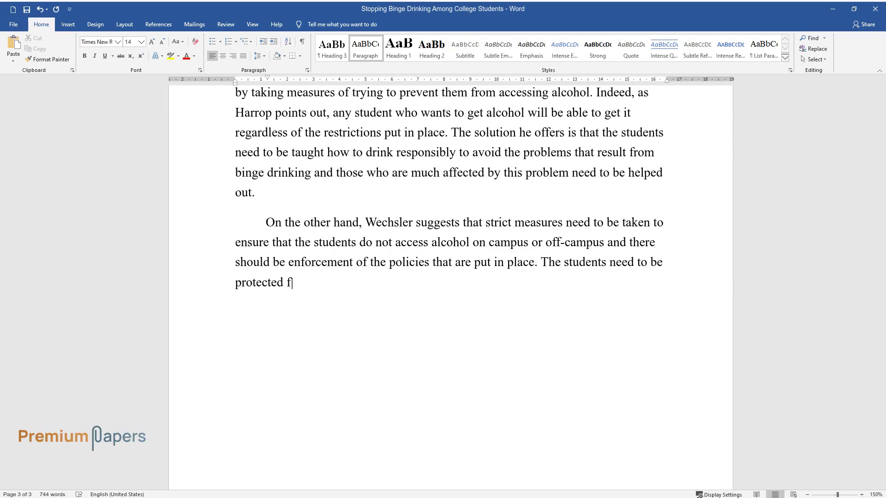
text(rom alcohol drinking to avoid the har)
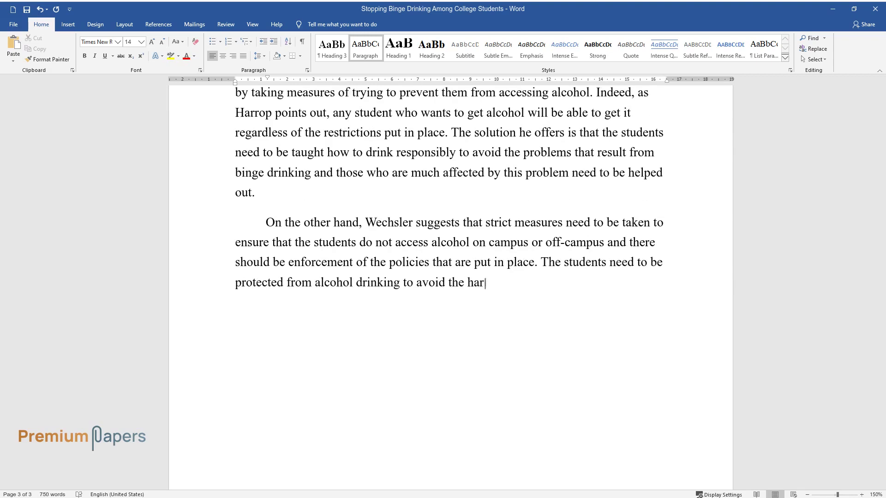
text(m that is imposed on their health. The parents)
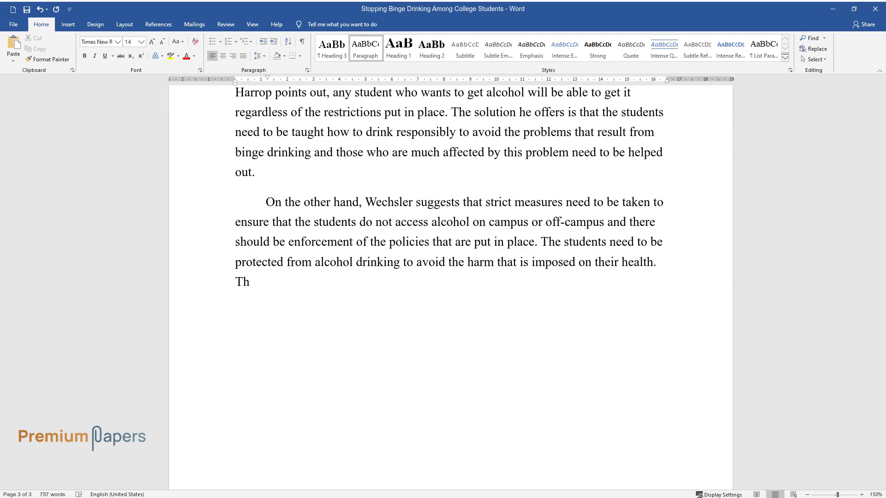
text(, as people who pay for the)
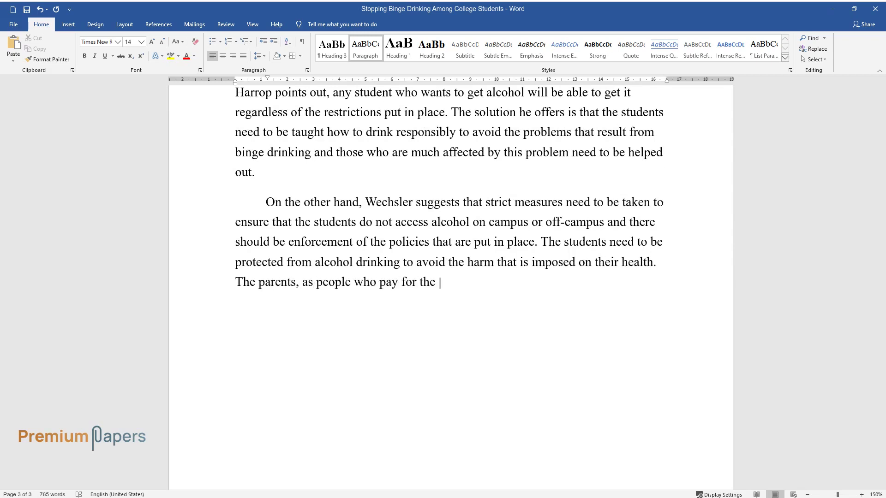
text( tuition of these students, have a rig)
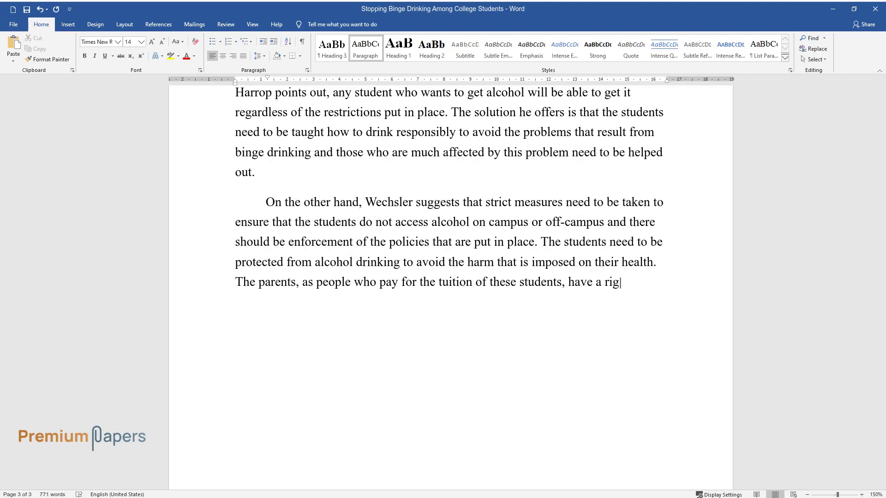
text(ht to demand that the college adminis)
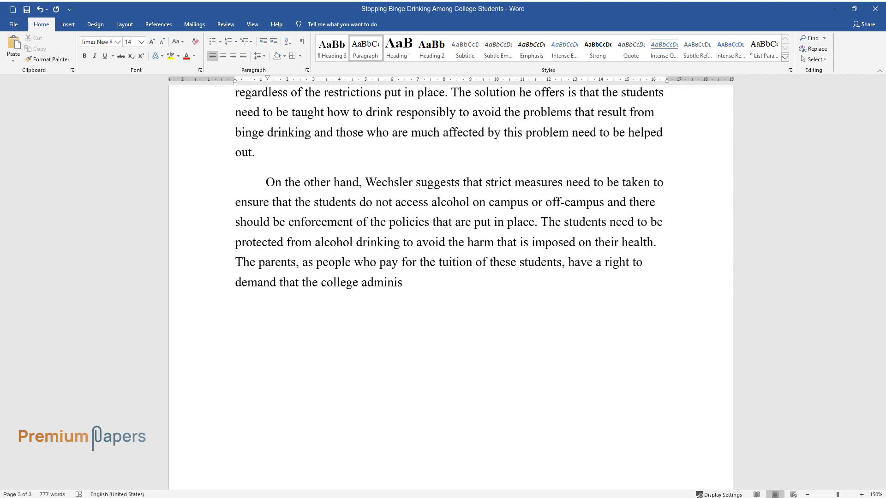
text(tration ensures a safe environment fo)
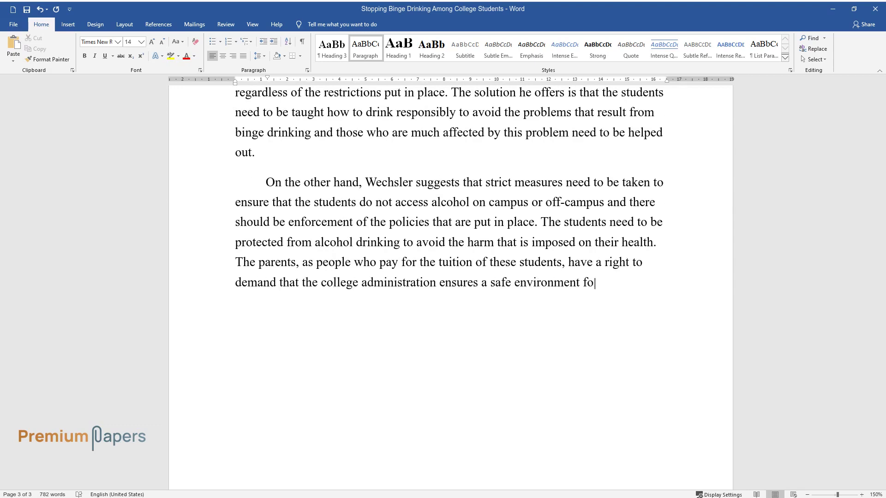
text(r their)
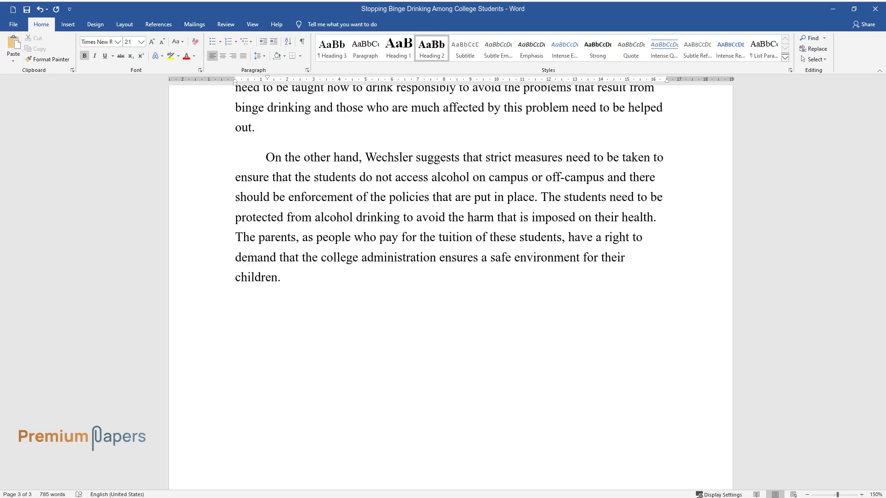
text( children. Common Stand)
Type the paragraph 'Looking at these two standpoints taken by Wechsler and Harrop...' under Common Stand.
key(Return)
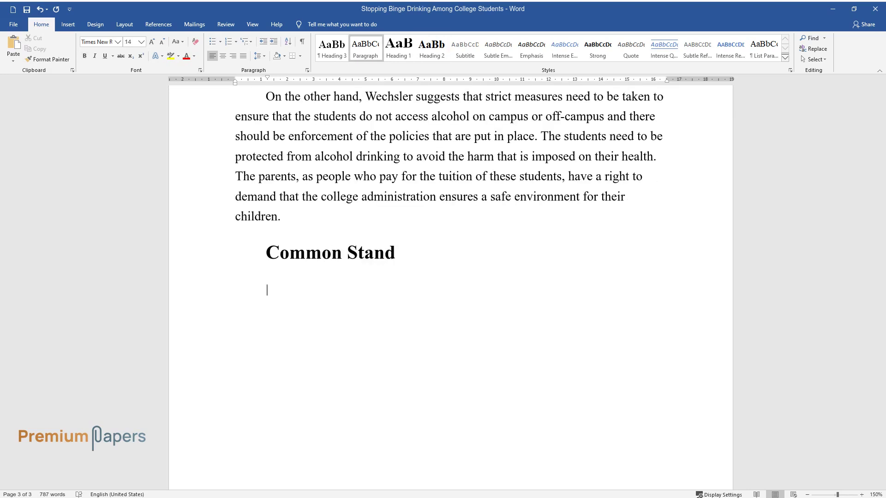
text(Looking at these two st)
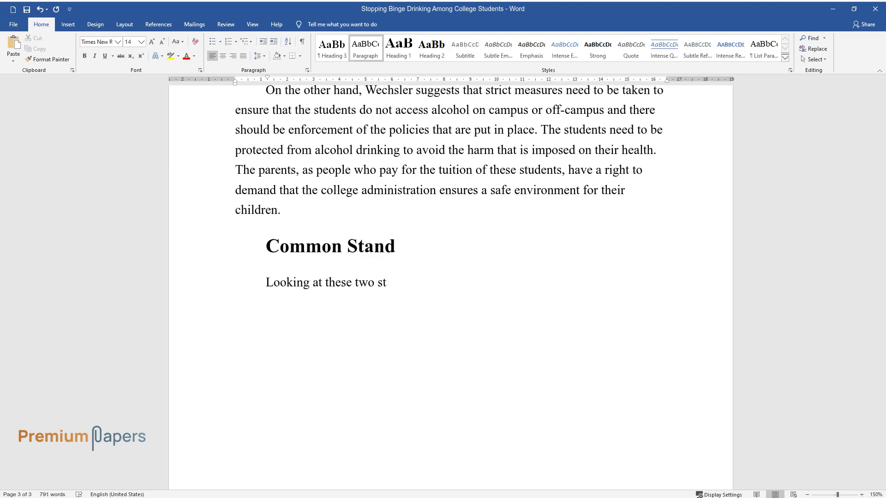
text(andpoints taken by Wechsler and Harr)
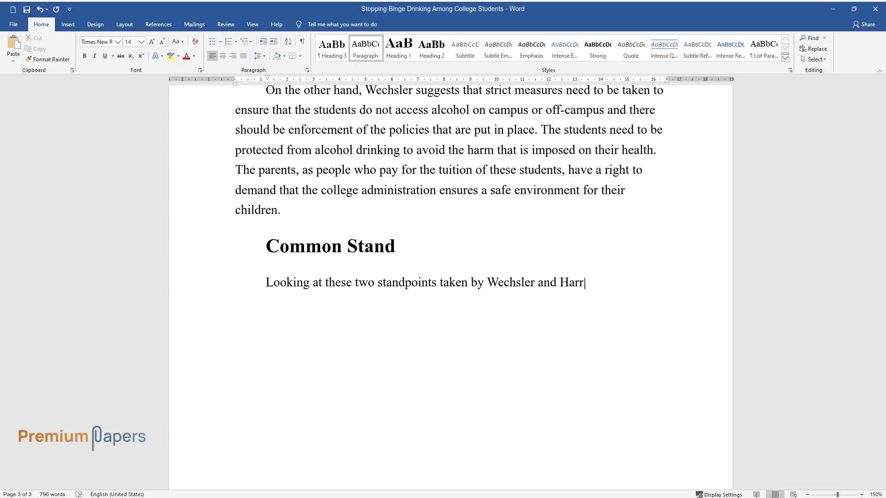
text(op, there is a common; the two appre)
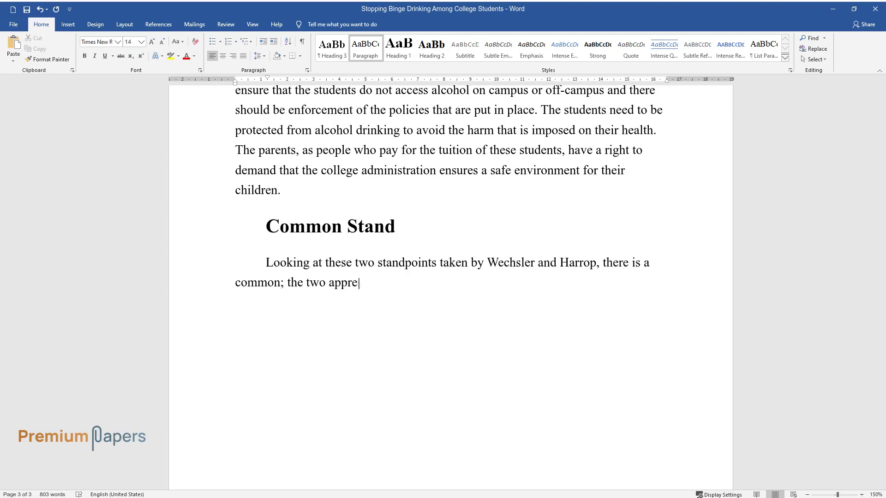
text(ciate that binge drinking is a big)
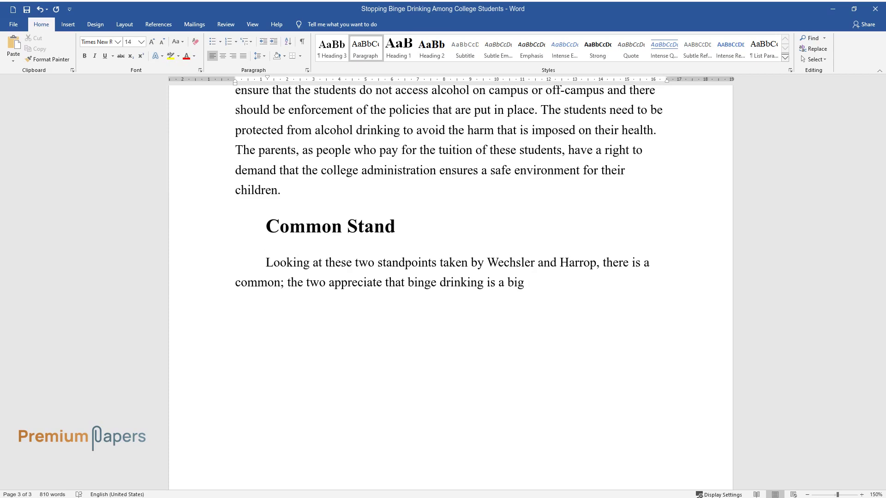
text( problem that is facing stud)
text(ents in colleges and there is a nee)
text(d to overc)
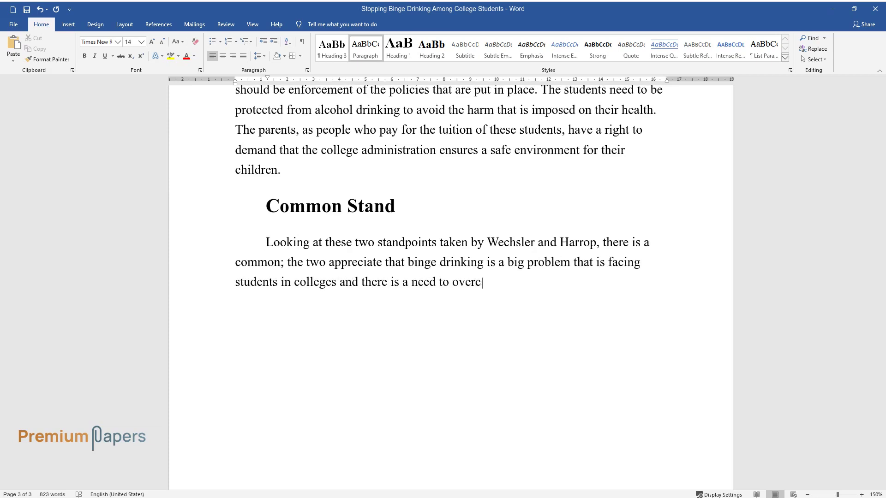
text(ome this. The solutions they presen)
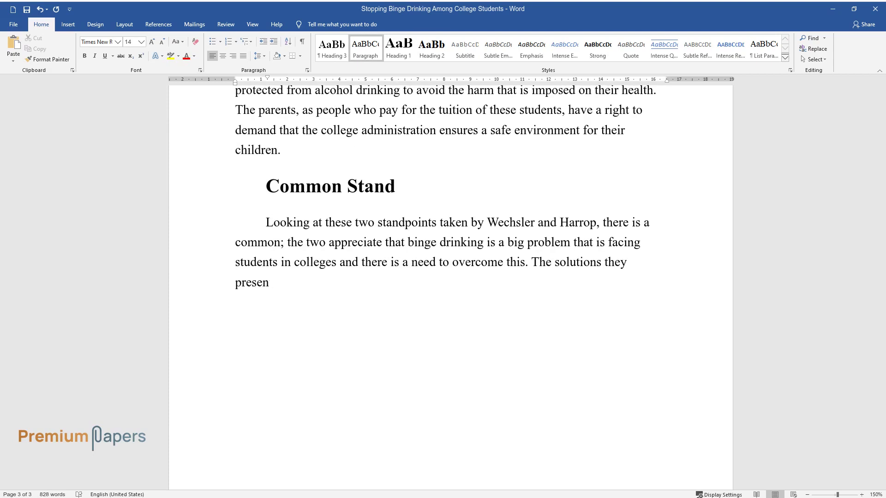
text(t are aimed at protecting college st)
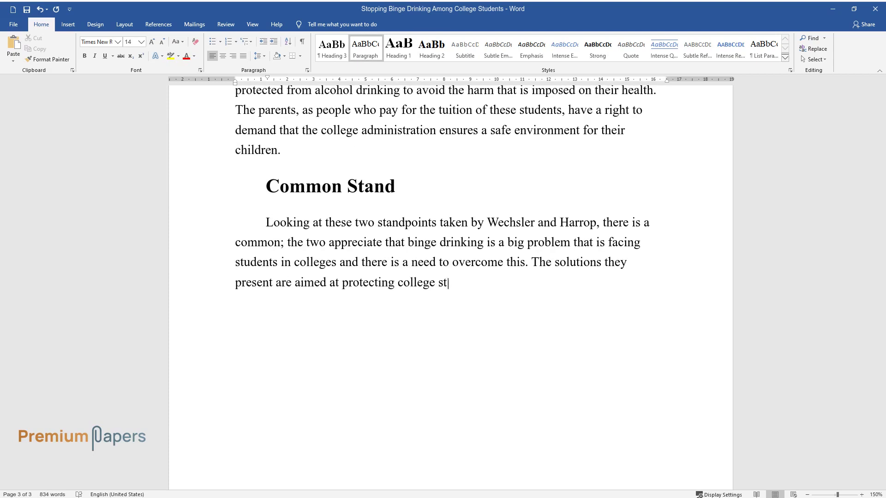
text(udents who may engage in binge drink)
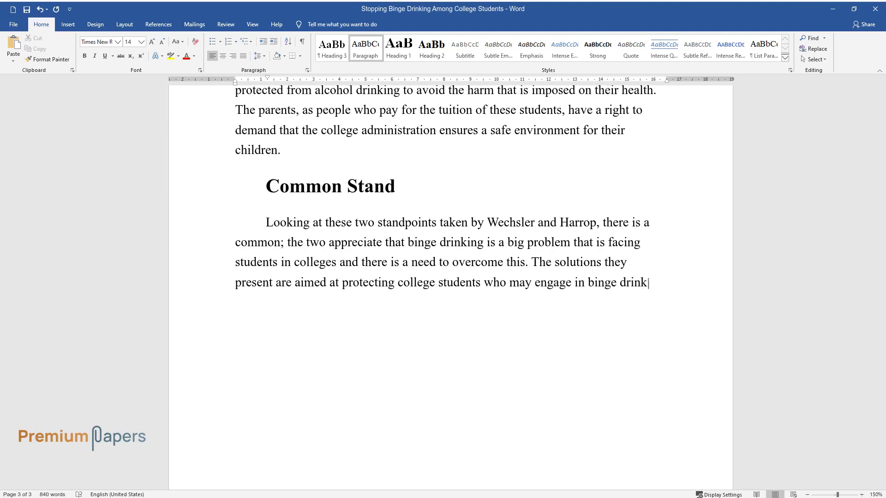
text(ing. They indicate that it is the re)
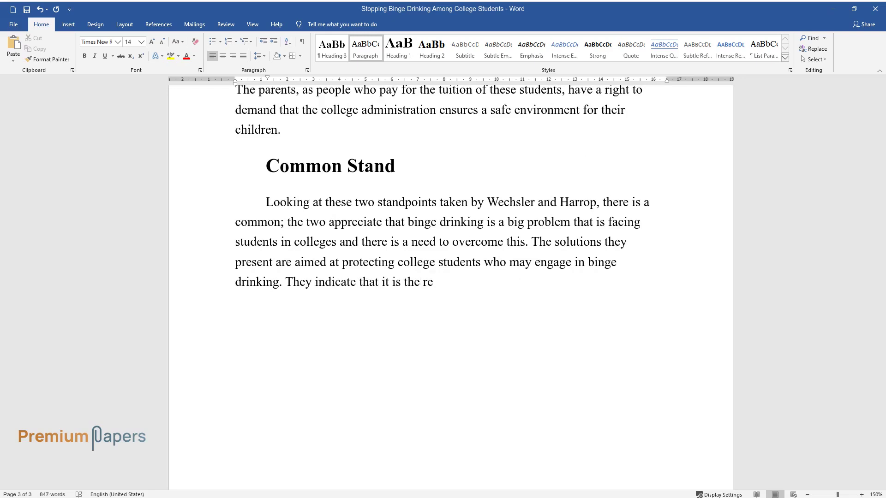
text(sponsibility of the college administ)
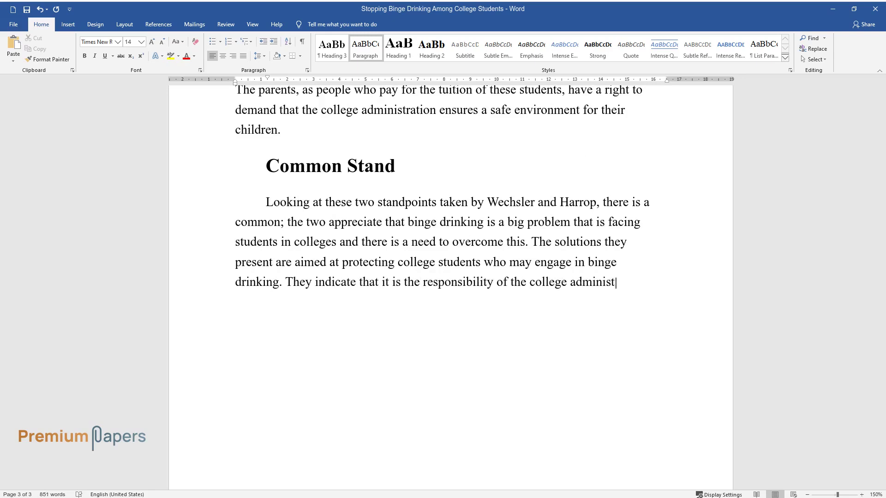
text(ration to protect the students from)
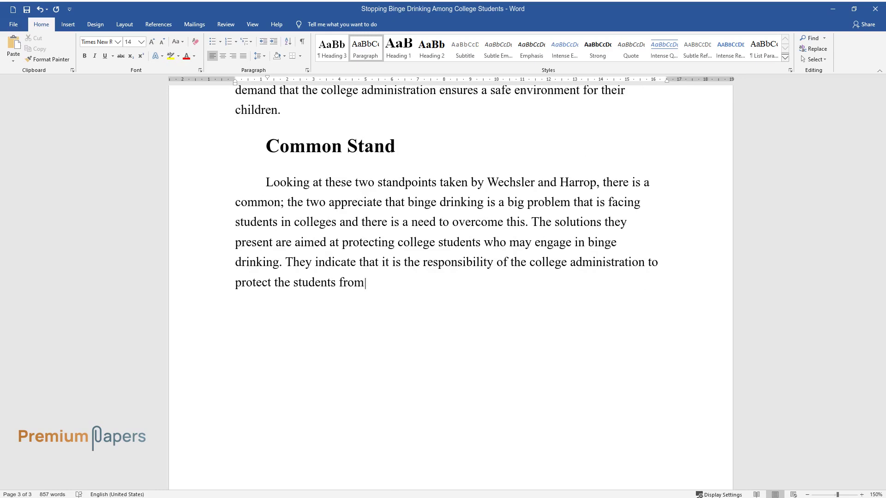
text( binge drinking. A common stand is v)
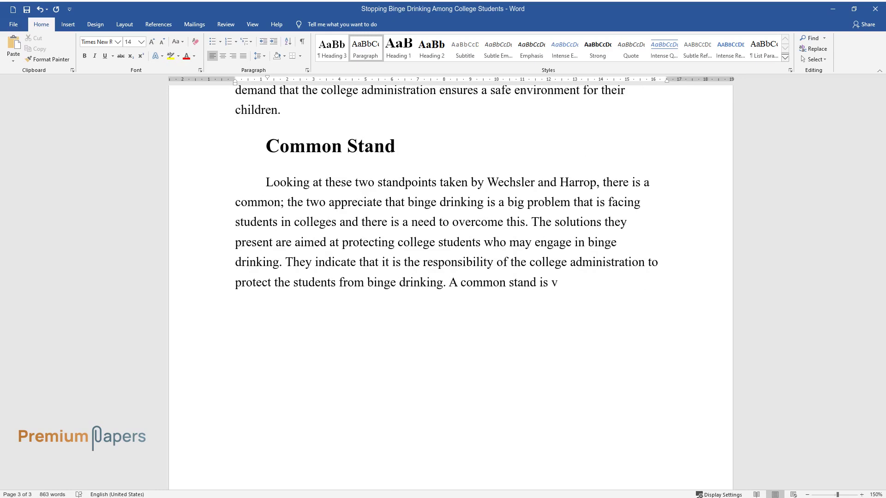
text(ery important since it is from this )
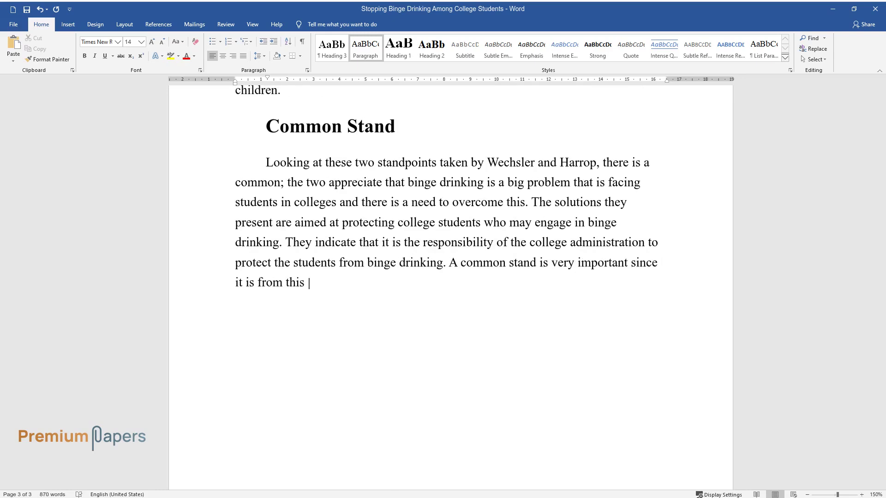
text(common ground that ideas are genera)
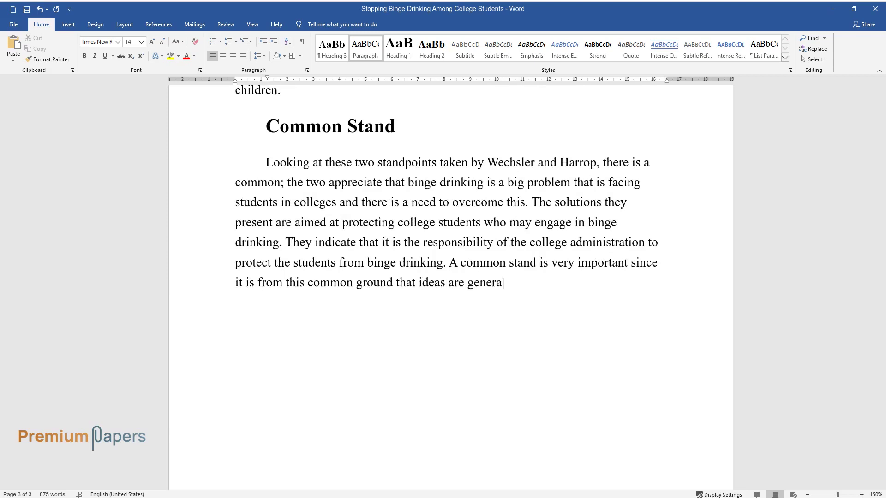
text(ted by several people in trying to s)
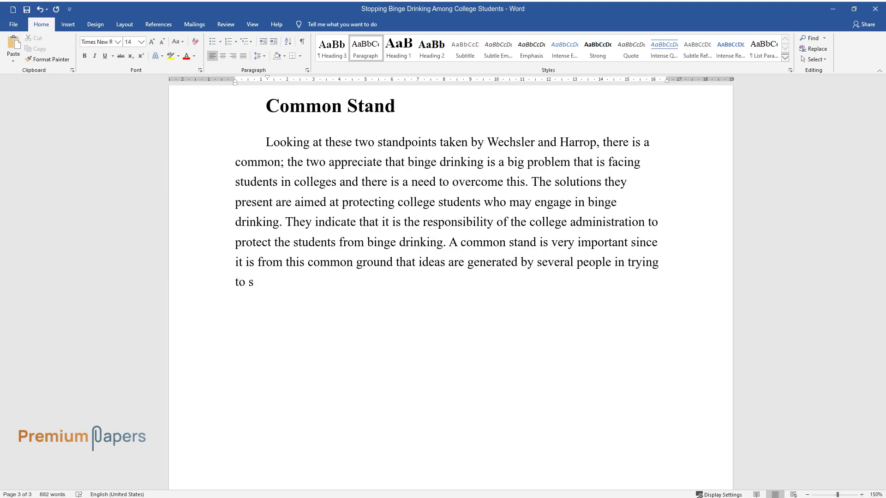
text(eek a solution to a particular probl)
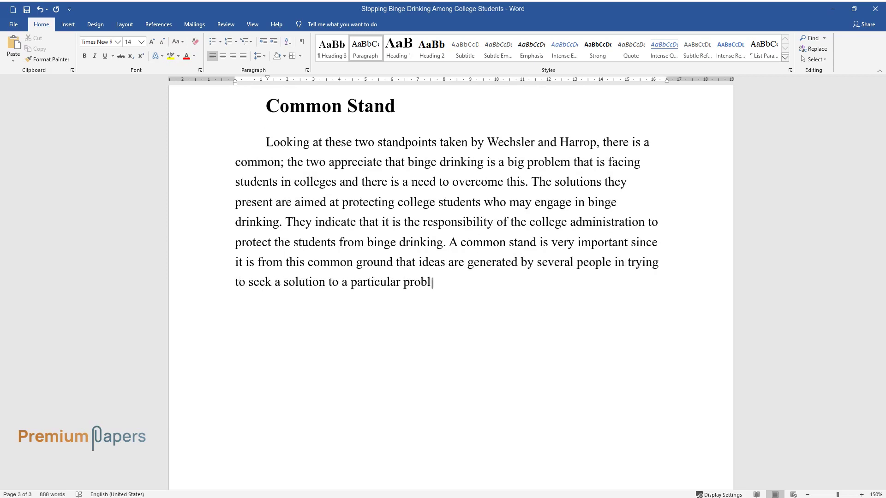
text(em. By bringing together these idea)
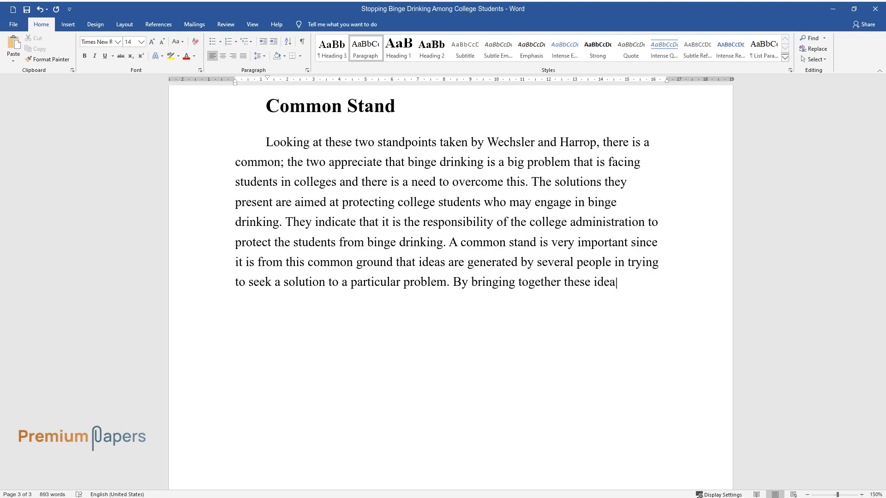
text(s, the most effective solution can b)
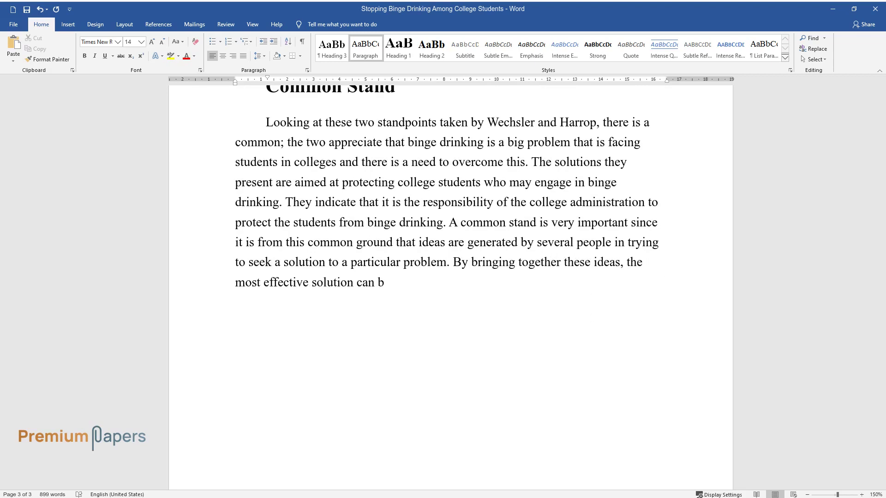
text(e obtained.)
Add the heading 'How the Problem of Binge Drinking Can Be Stopped' and its 'The stand I take' paragraph.
key(Return)
text(How th)
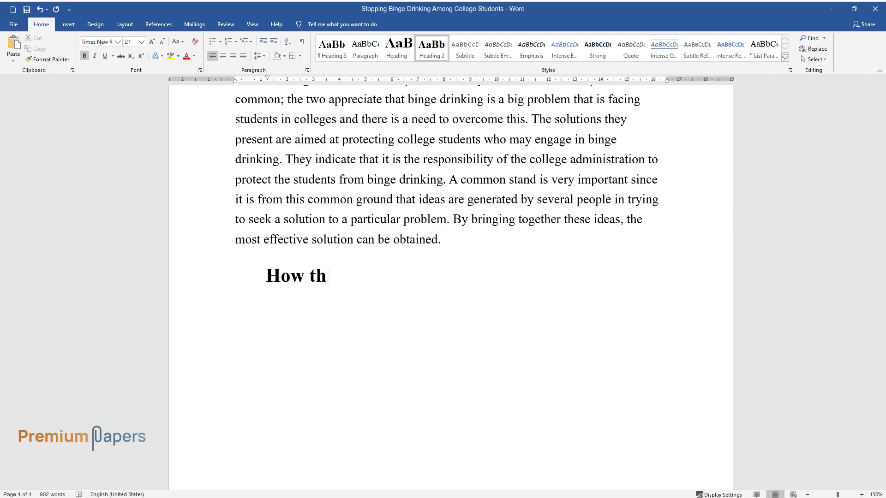
text(e Problem of Binge Drinking Can Be Stopped)
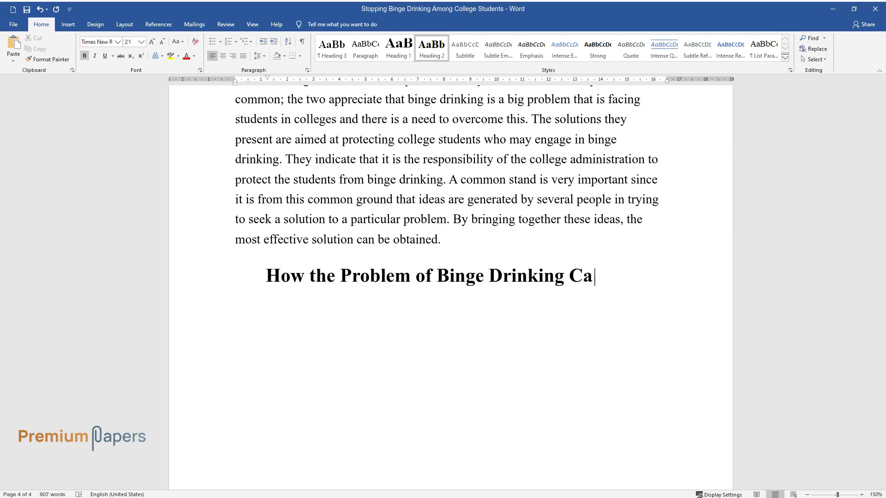
key(Return)
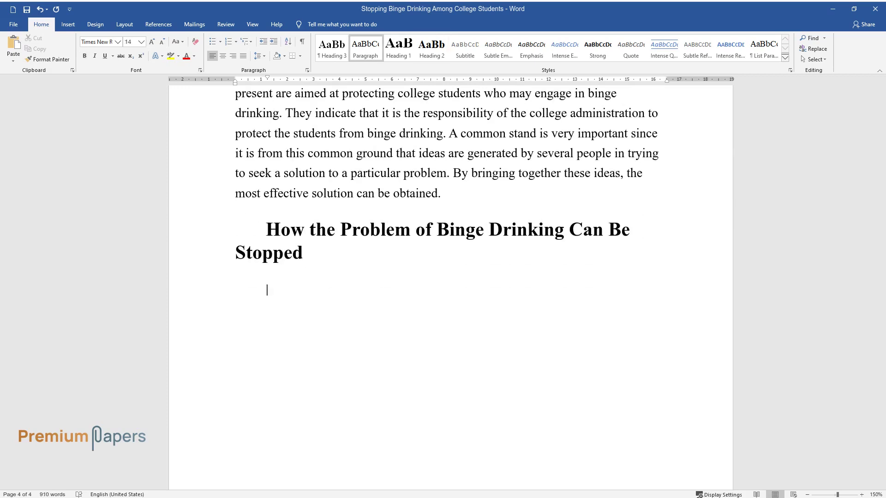
text(The stand I take is that trying to treat college students as children)
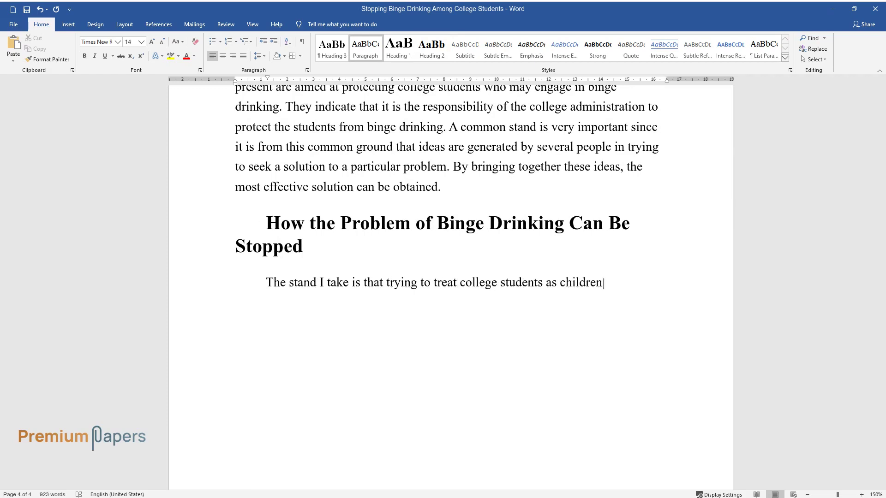
text( and not adults and imposing strict p)
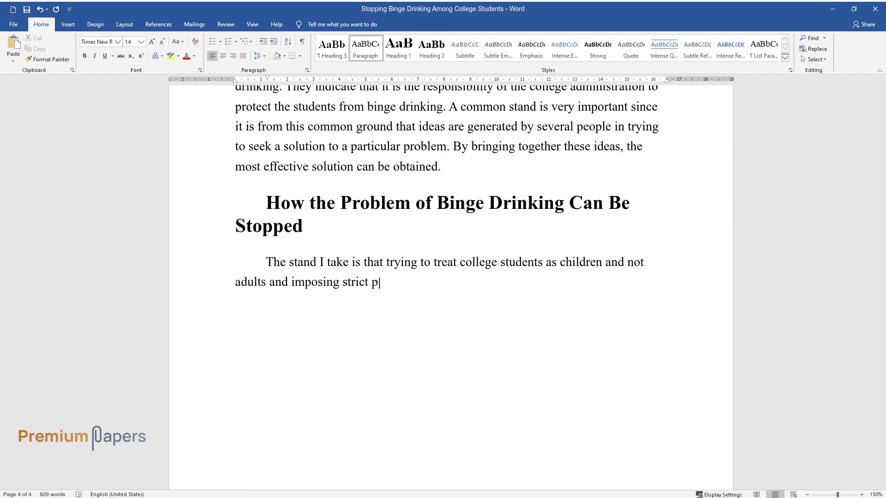
text(olicies to prevent them from accessi)
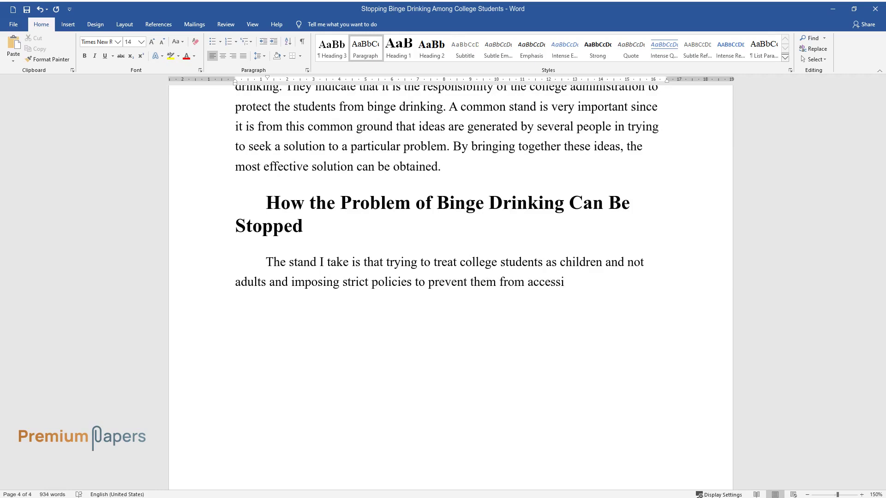
text(ng alcohol may bring more harm. Thes)
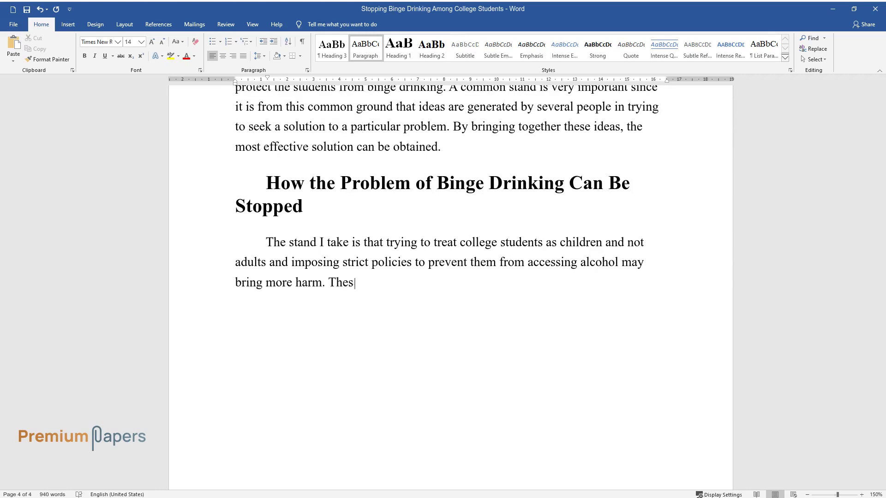
text(e people need to be given guidance on)
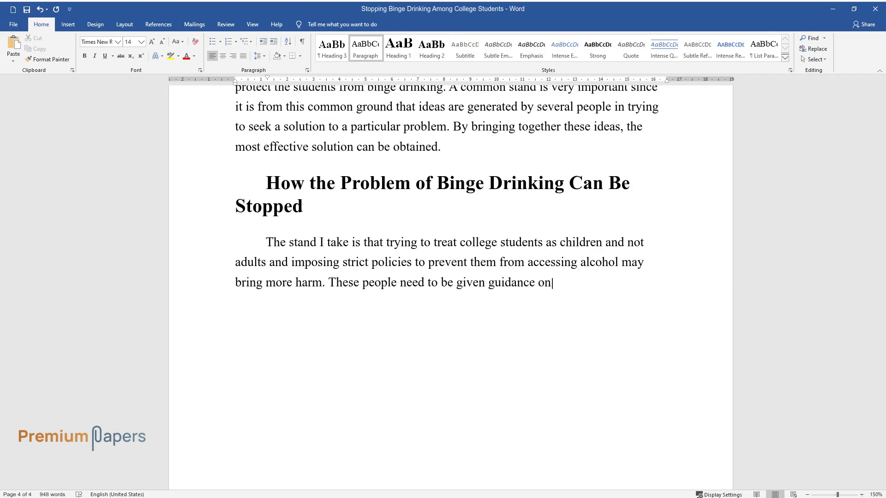
text( how to drink responsibly and why on)
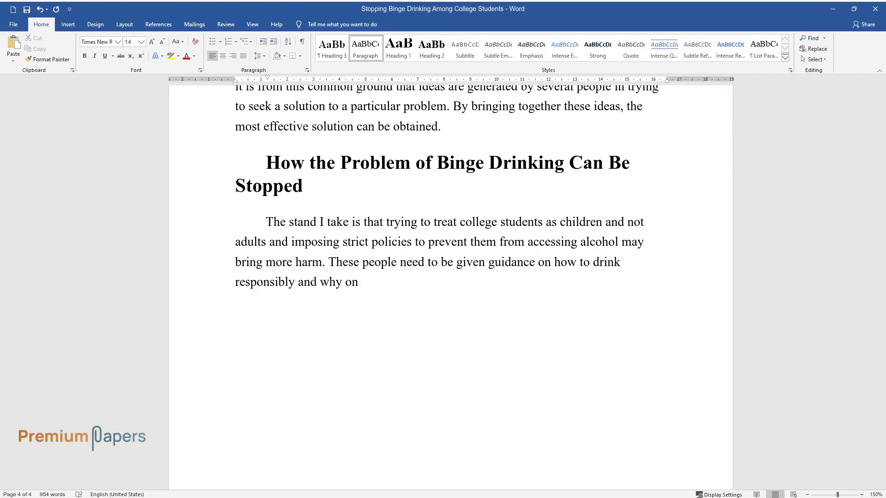
text(e needs to drink responsibly. Those )
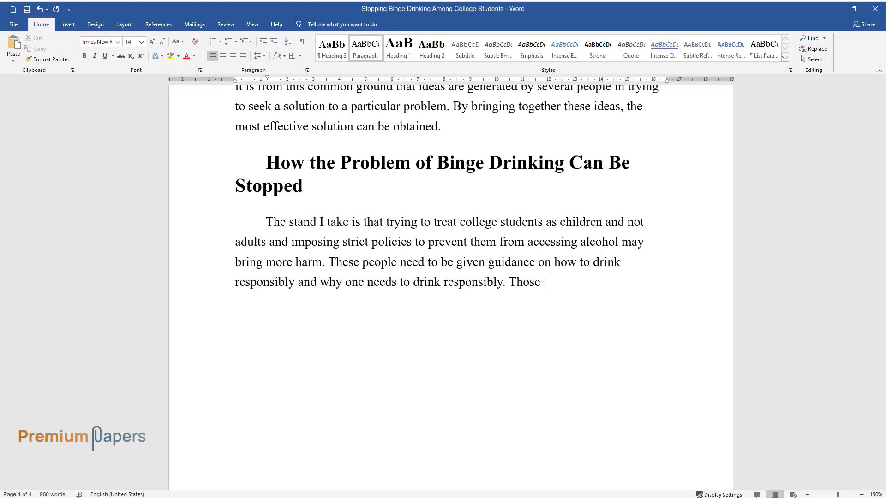
text(who might be having the problems ass)
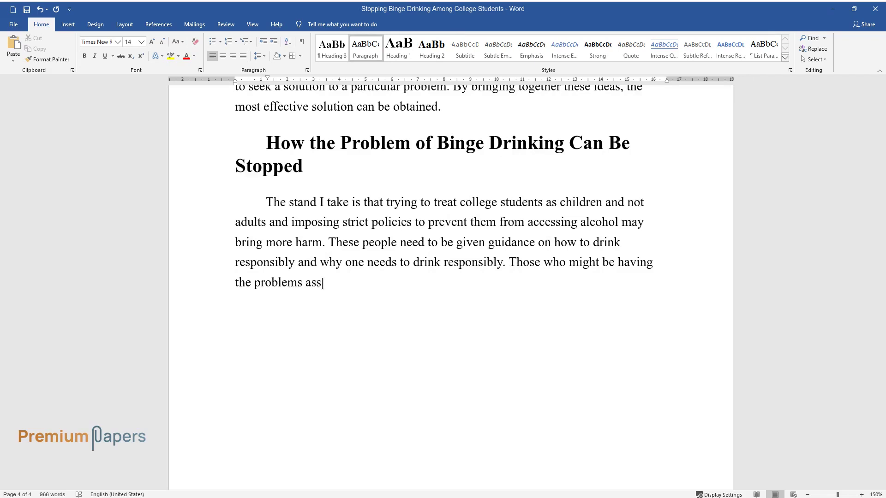
text(ociated with binge drinking like addi)
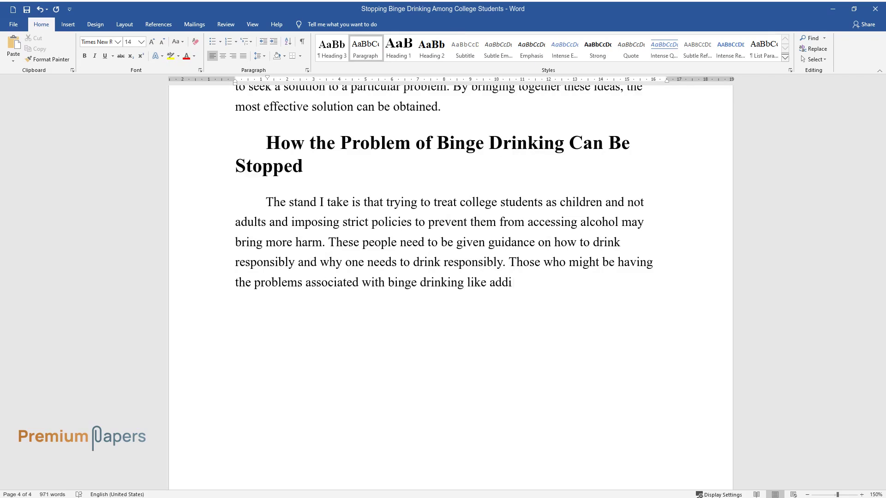
text(ction need to be helped out so that they can r)
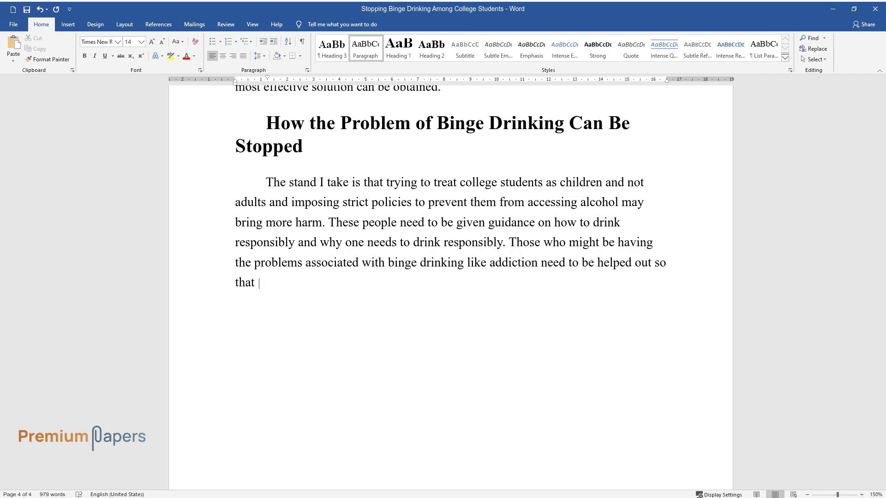
text(esume their normal life. Po)
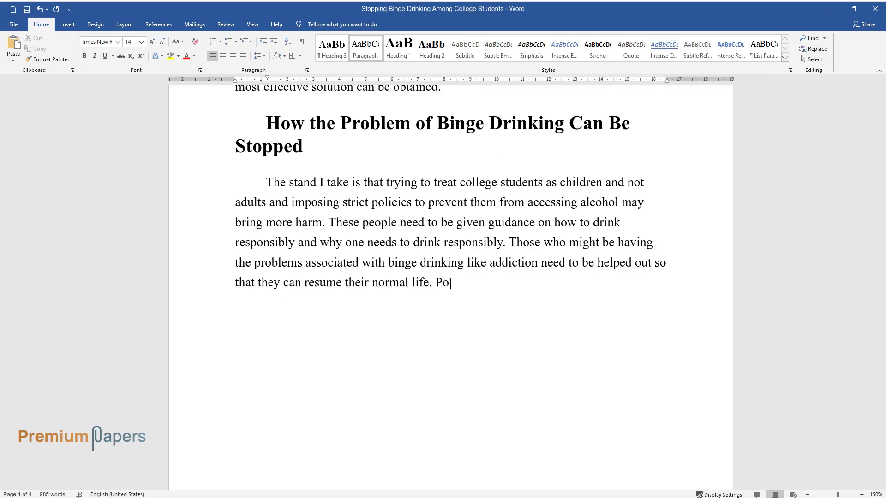
text(licies need to be put in place by th)
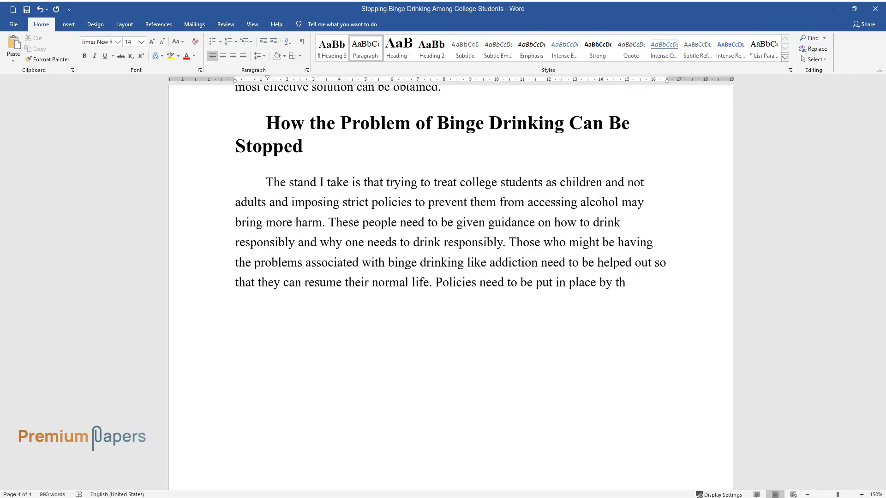
text(e college administrations that contr)
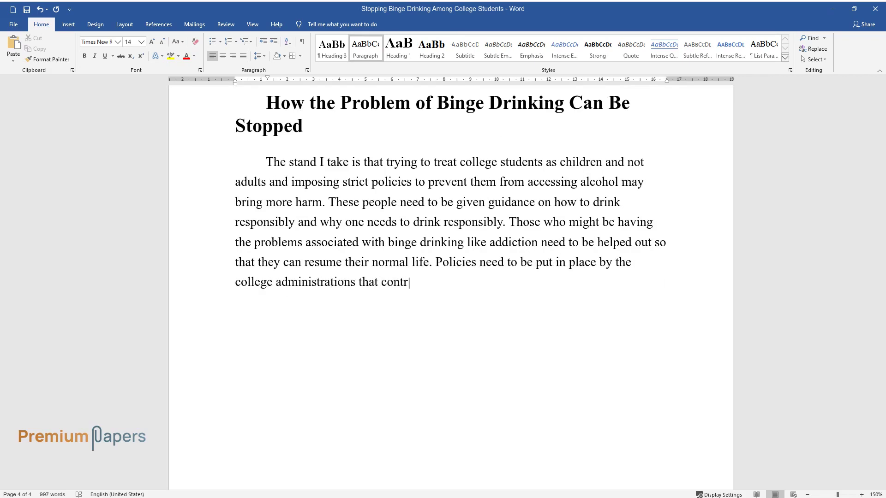
text(ol the drinking patterns of the stude)
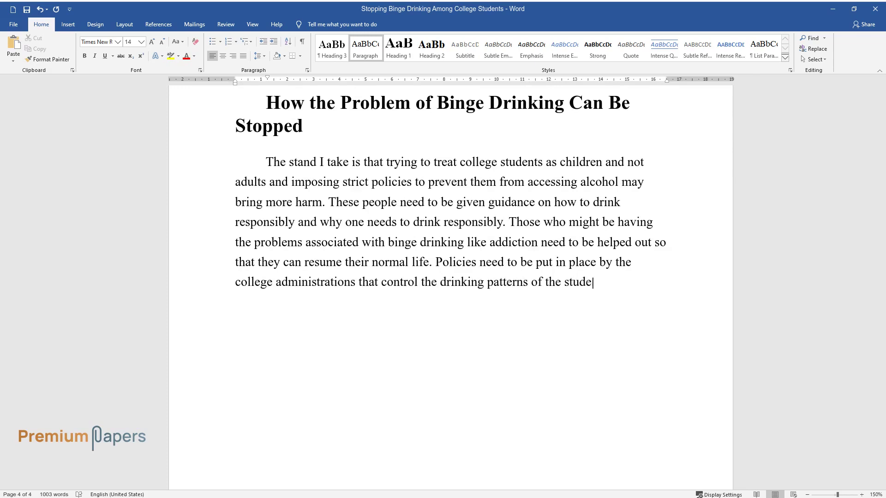
text(nts. They are not supposed)
text( to be vie)
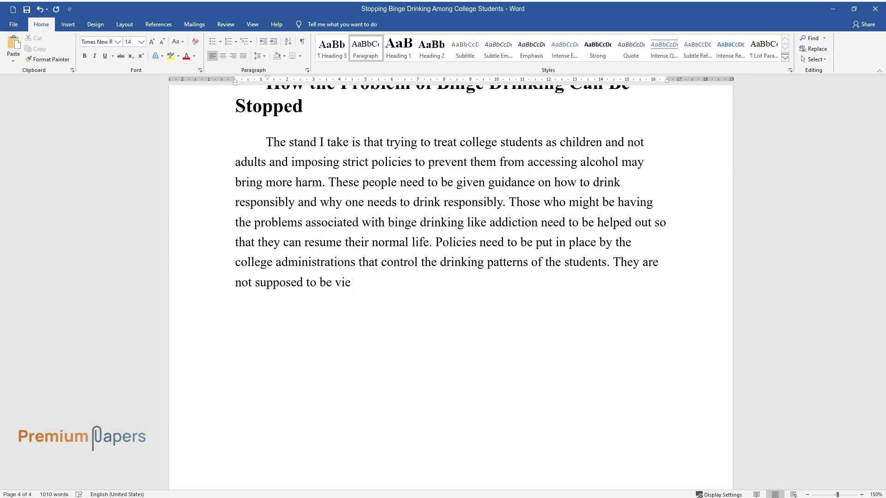
text(wed as children and denied access t)
text(o alcohol since this might have an eff)
text(ect causing them t)
text(o turn out to be r)
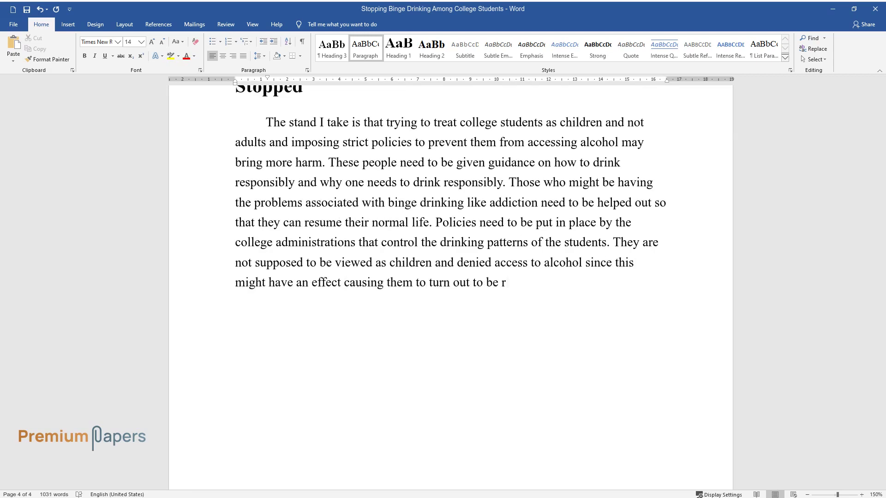
text(ebellious. By becoming rebellious, th)
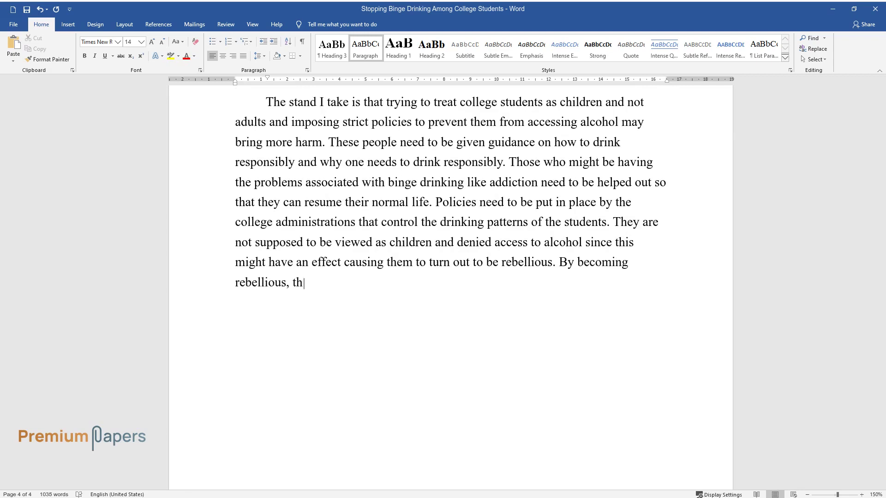
text(ey might engage in even more irrespo)
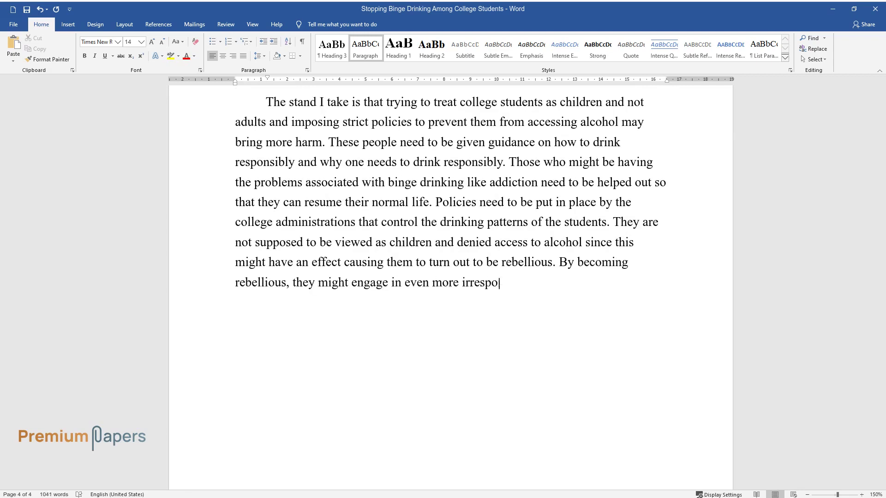
text(nsible drinking causing more harm.)
Add a 'Conclusion' heading and begin its paragraph with 'The problem of binge drinking greatly affects college students.'.
key(Down)
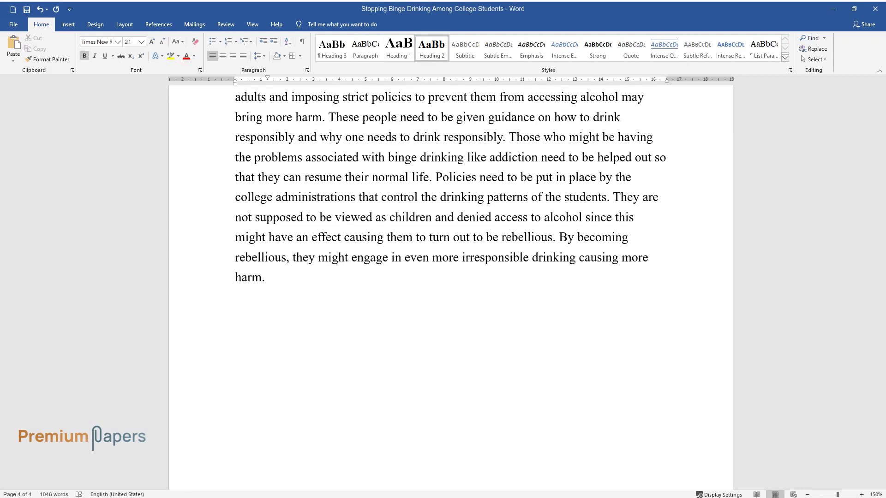
text(Conclusion)
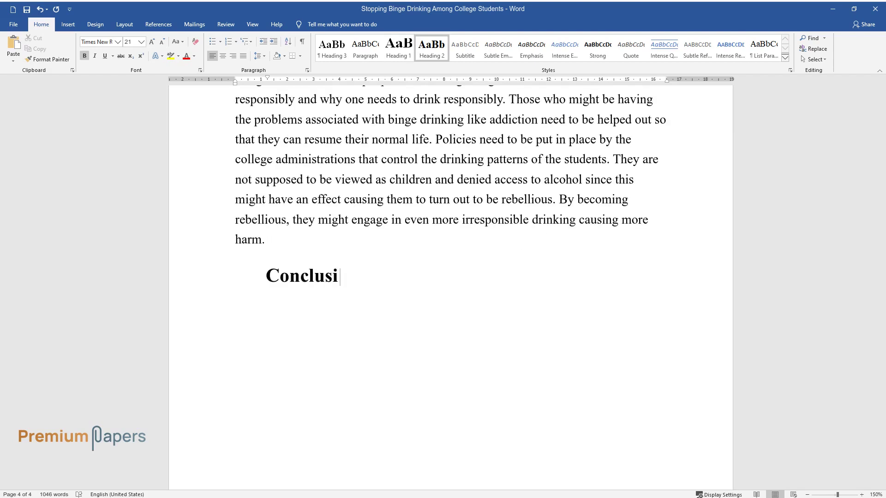
key(Return)
text(The problem)
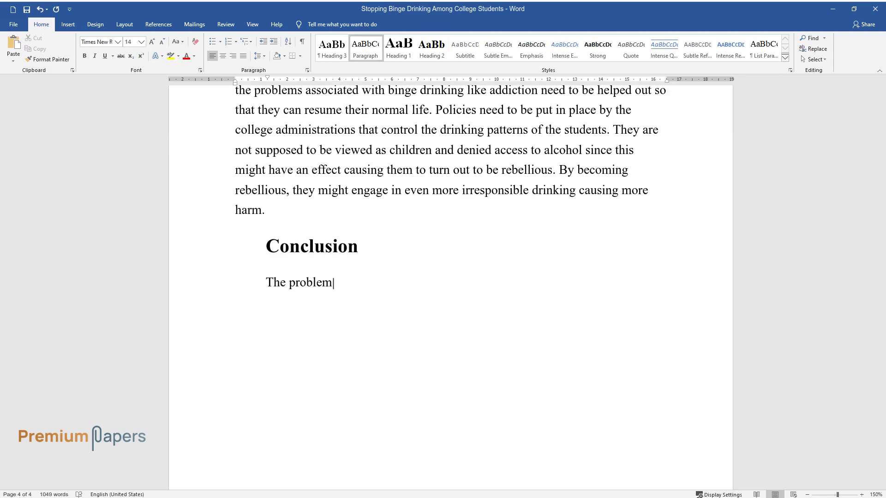
text( of binge drinking greatly affects)
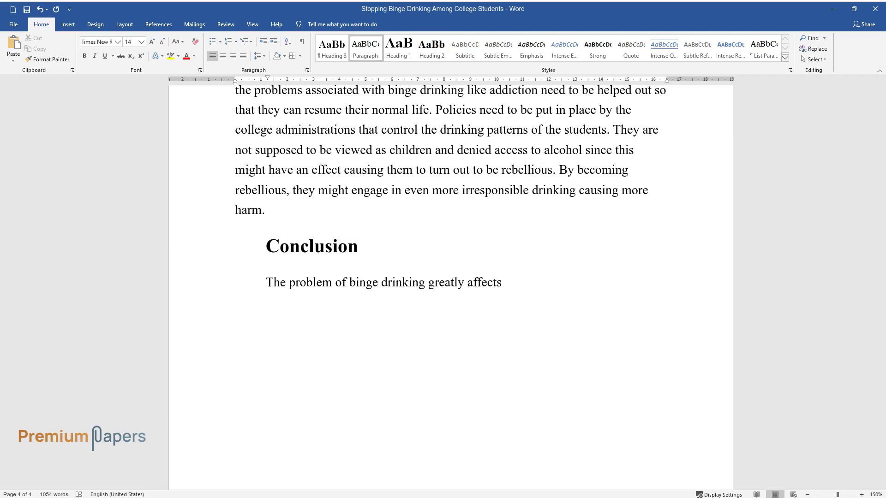
text( college students. These problems ne)
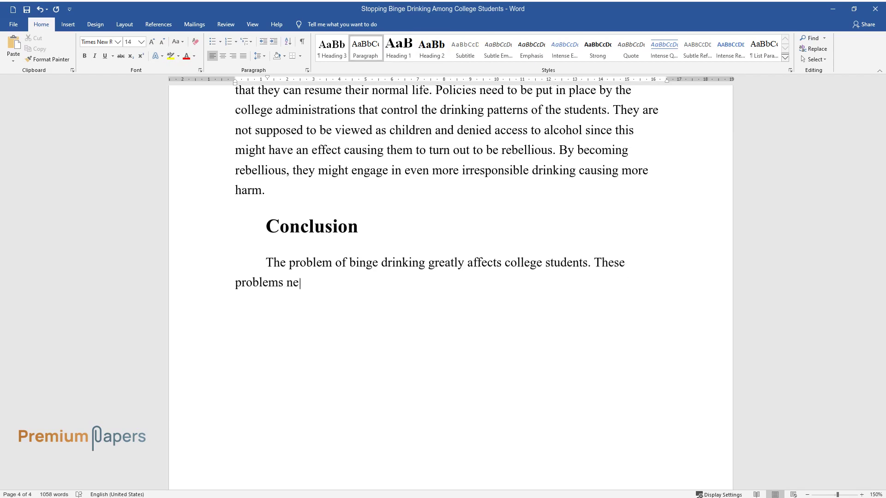
text(ed to be overcome by taking measure)
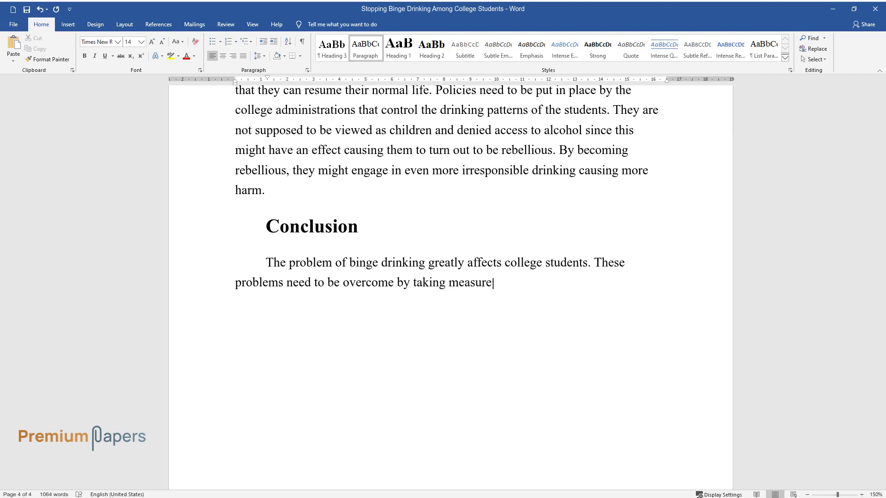
text(s to ensure that those students who may engag)
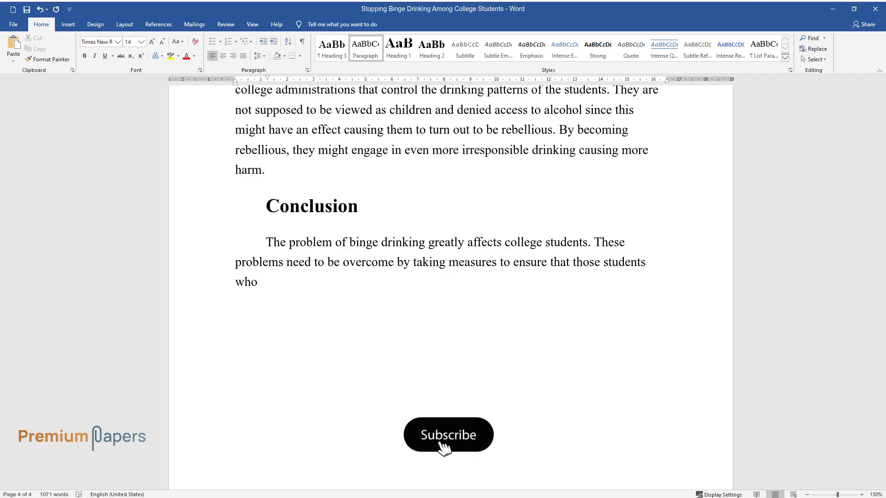
text(e in drinking do it respon)
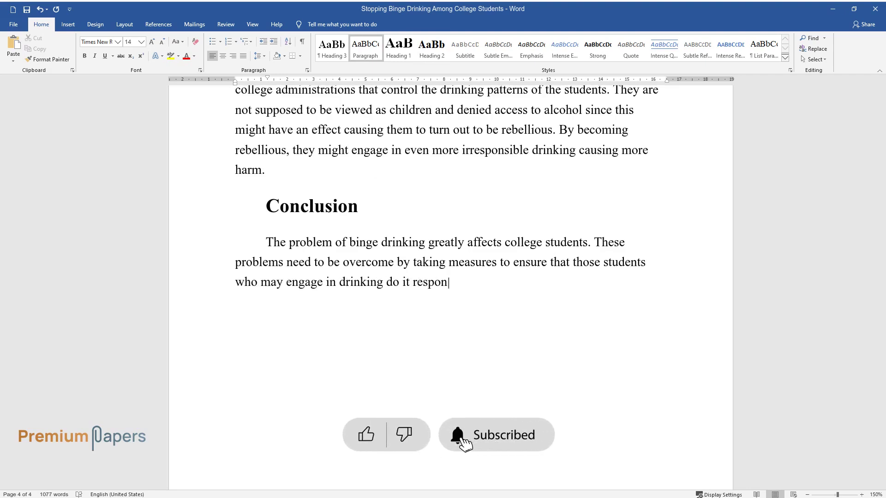
text(sibly. They need to be made aware o)
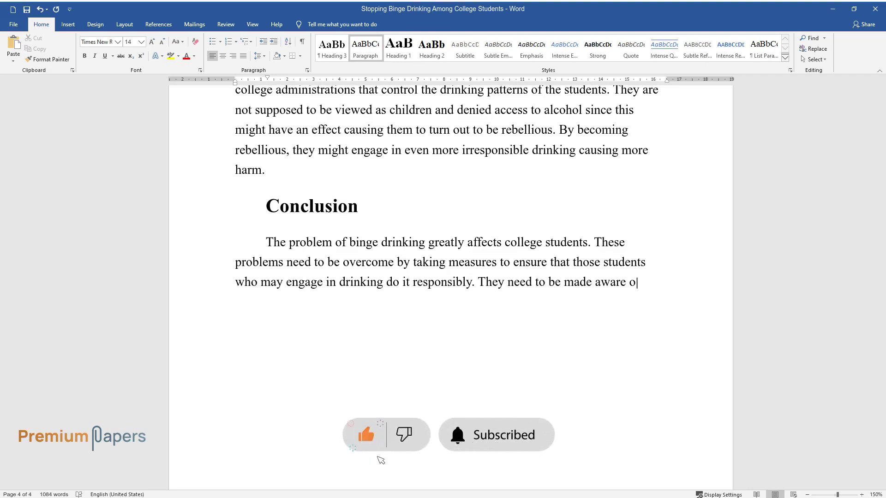
text(f how important it is to drink resp)
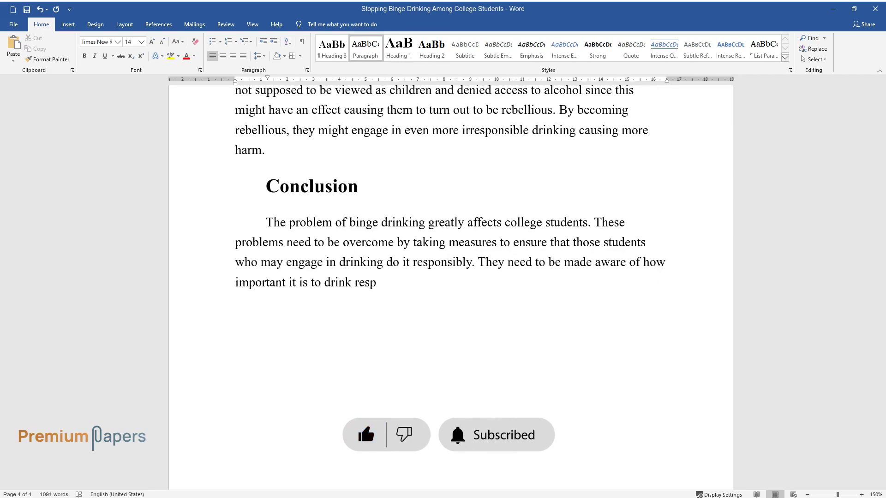